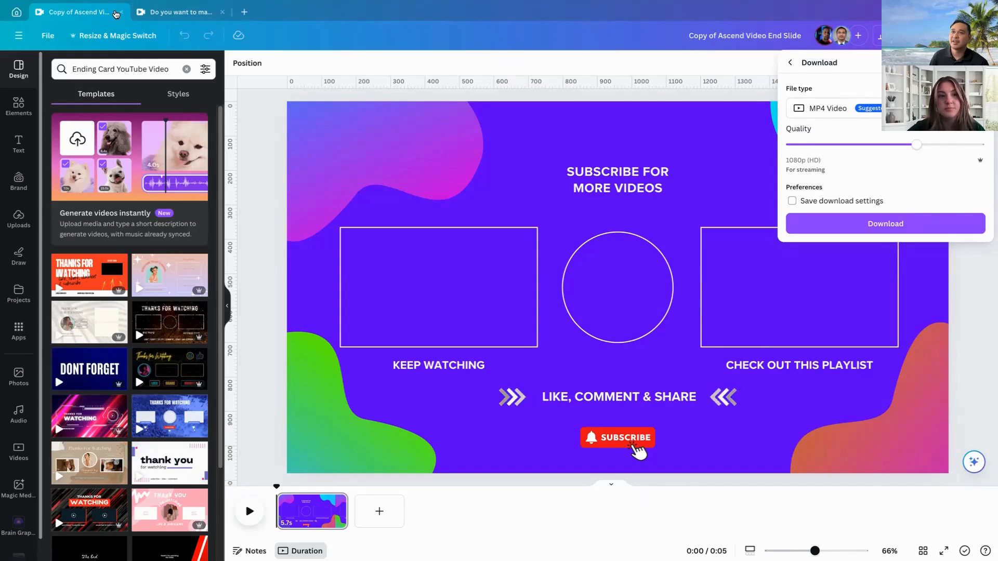
- Switch to the "Do you want to make a real difference?" design, import the Copy of Ascend end-slide MP4 from Downloads, and show the uploaded videos
click(174, 11)
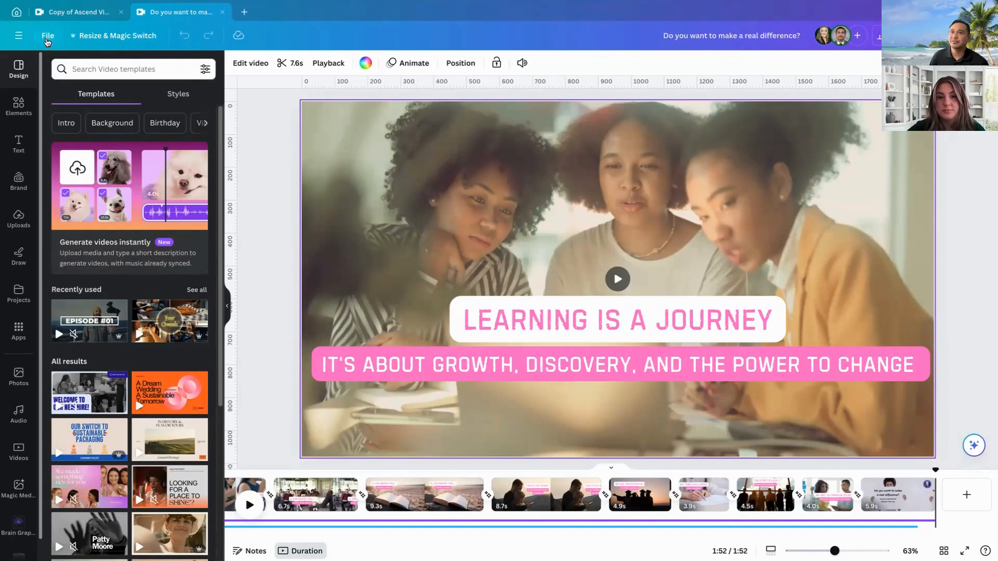
click(47, 37)
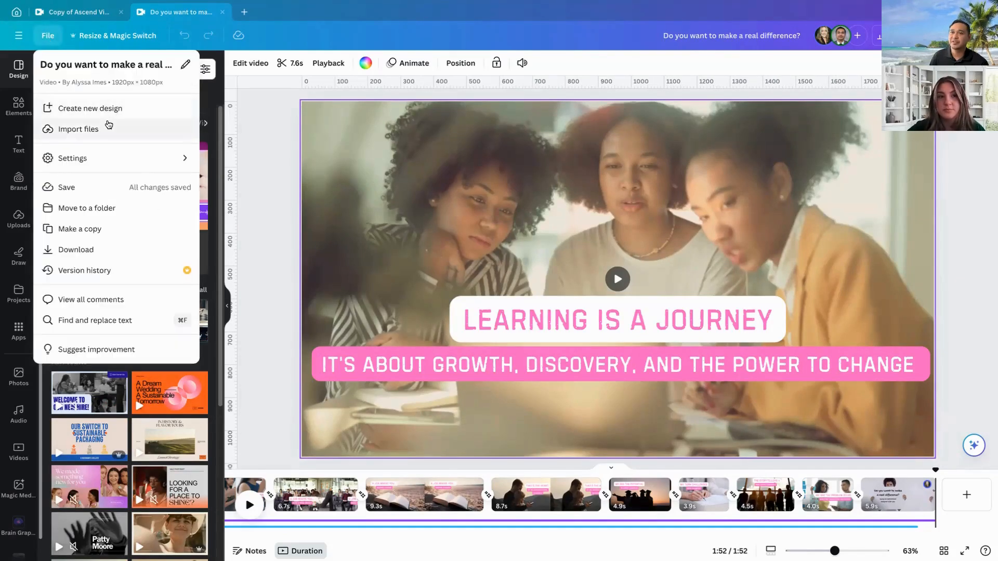
click(108, 129)
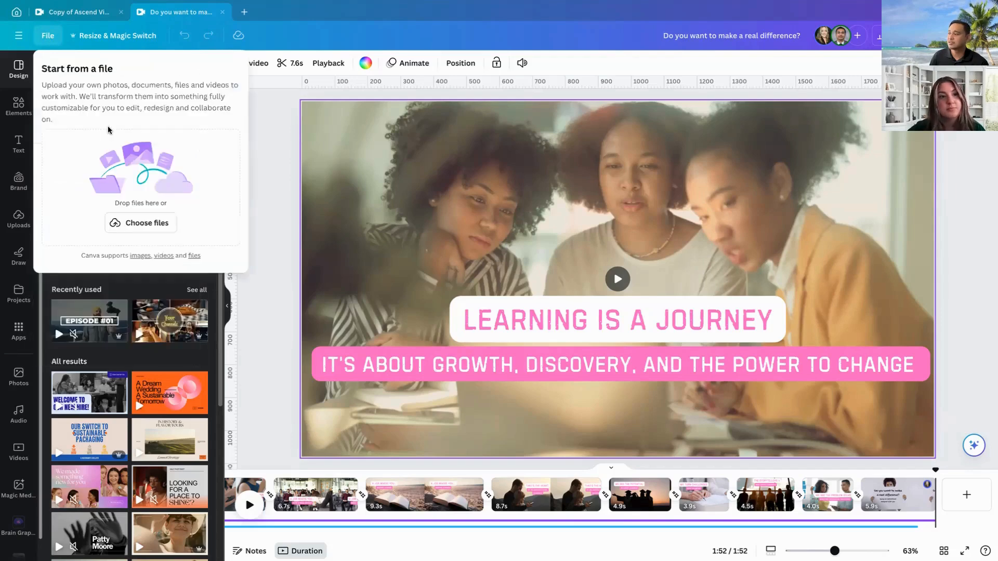
click(156, 227)
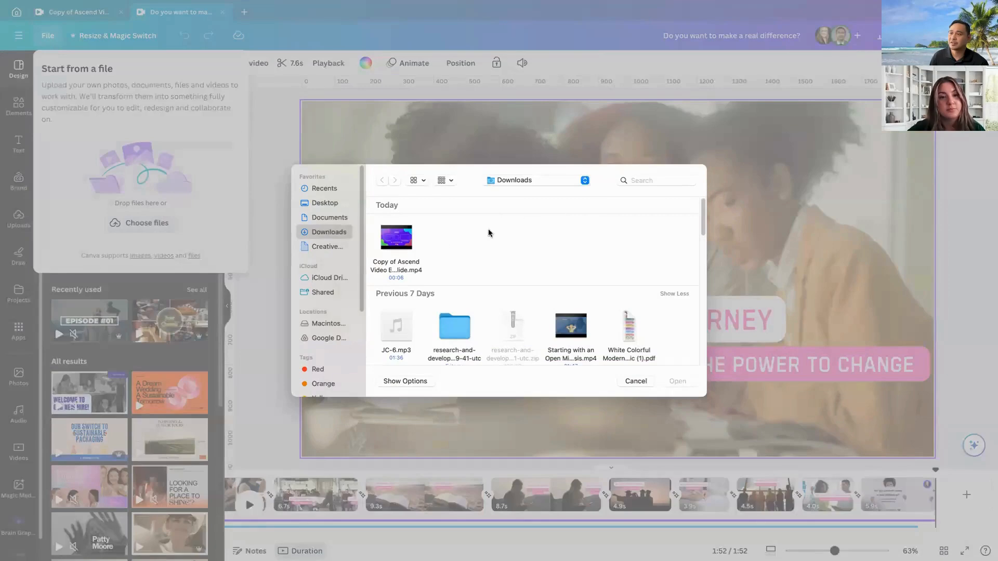
click(409, 248)
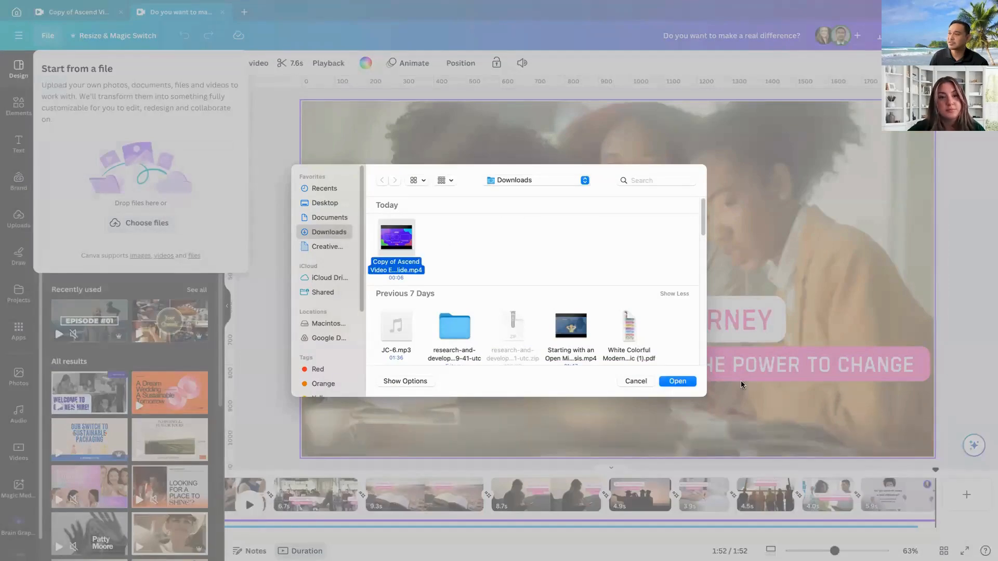
click(682, 383)
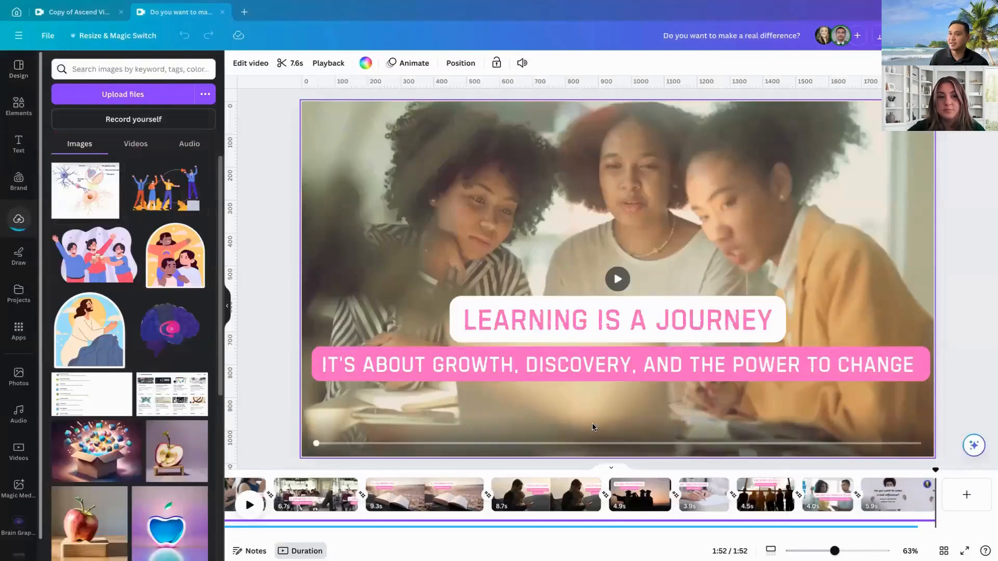
click(139, 147)
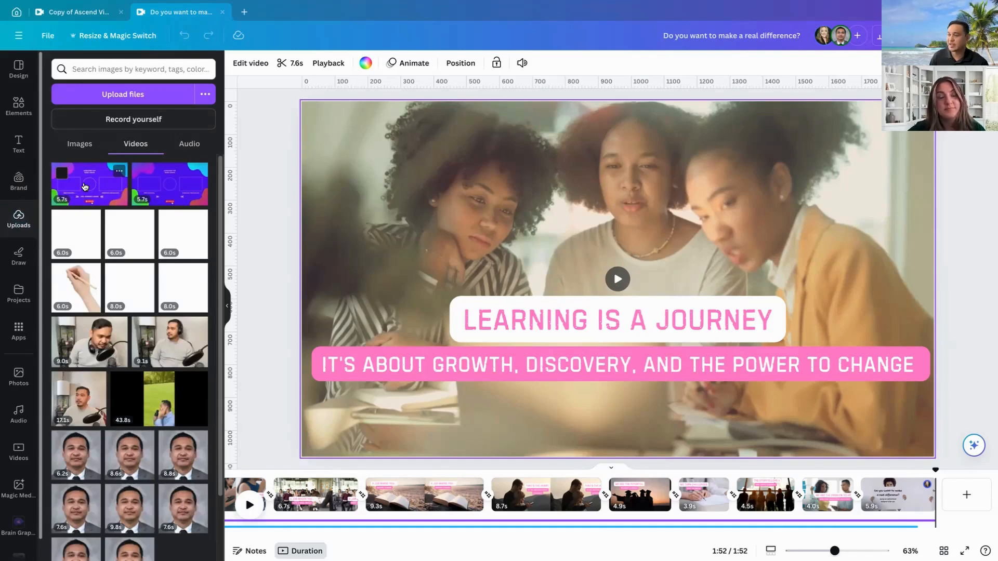
click(85, 186)
click(645, 257)
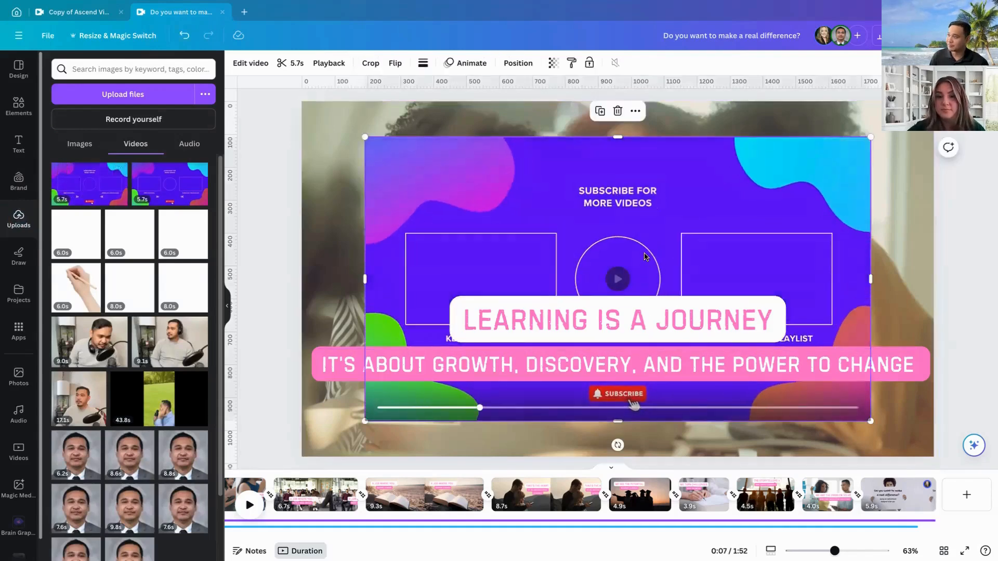
key(Delete)
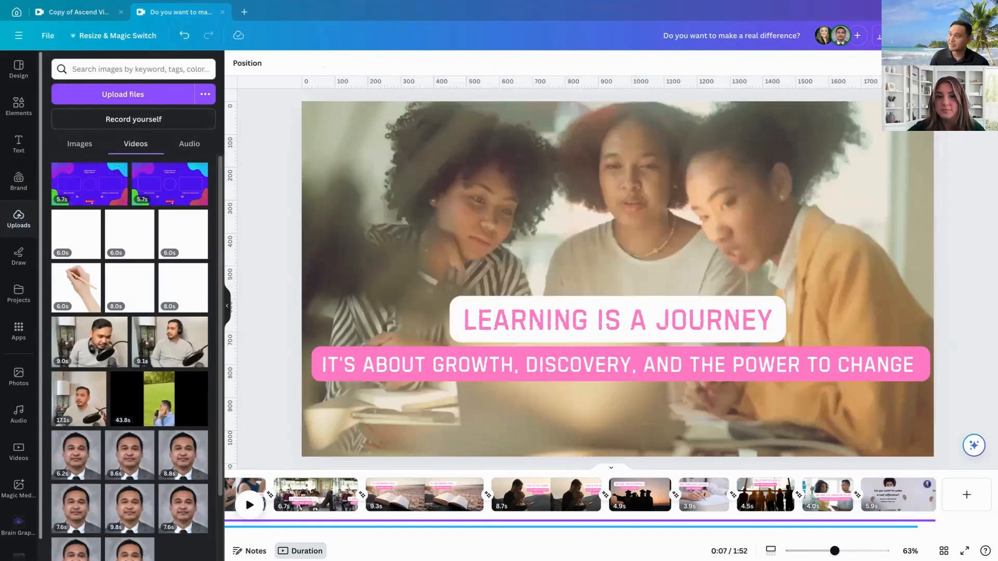
- Add a blank page at the end of the timeline and set the uploaded end-slide video as its background
click(966, 496)
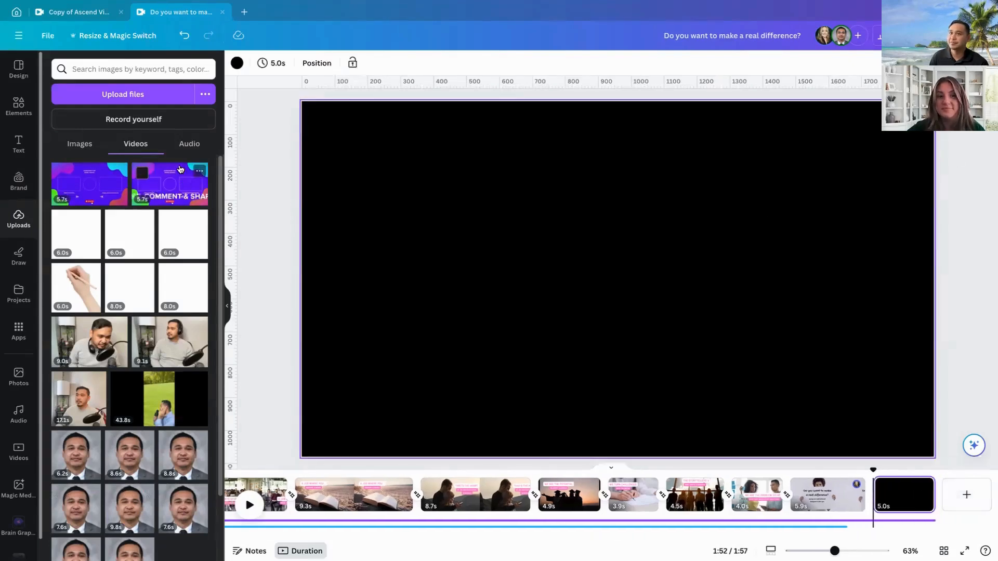
click(89, 184)
right_click(631, 181)
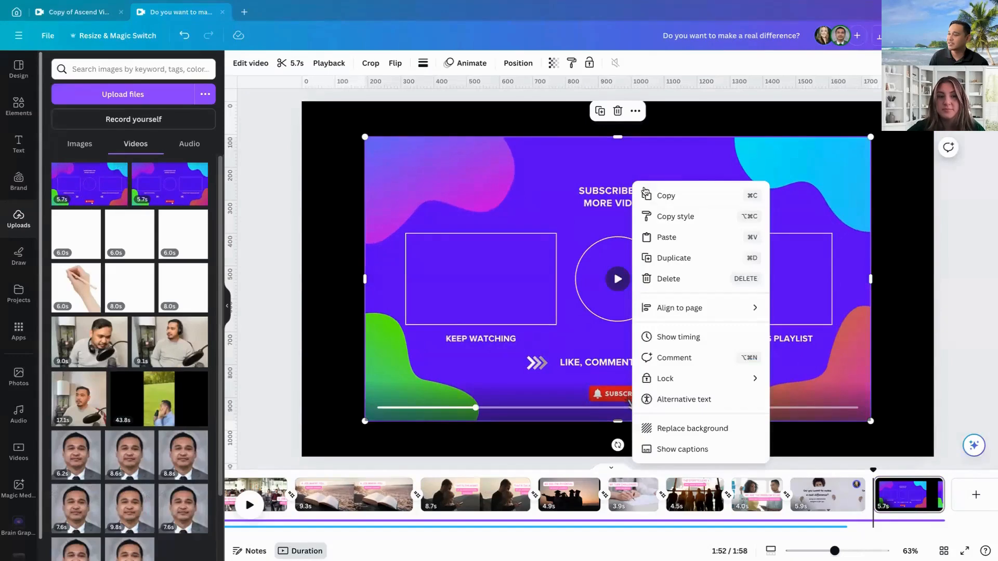
right_click(861, 419)
click(854, 413)
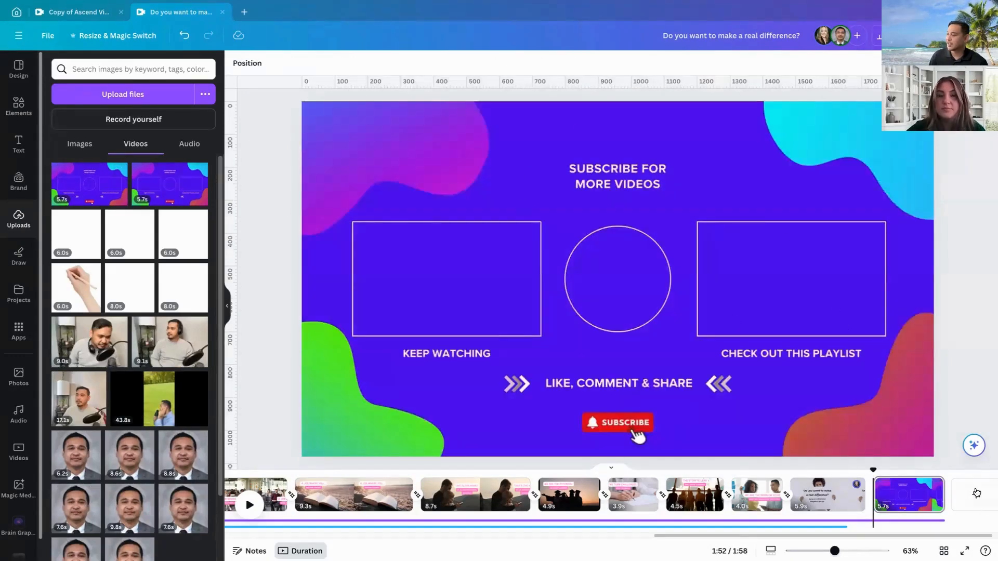
- Play back the video's ending into the end slide and download all pages as an MP4 video at 1080p
click(847, 472)
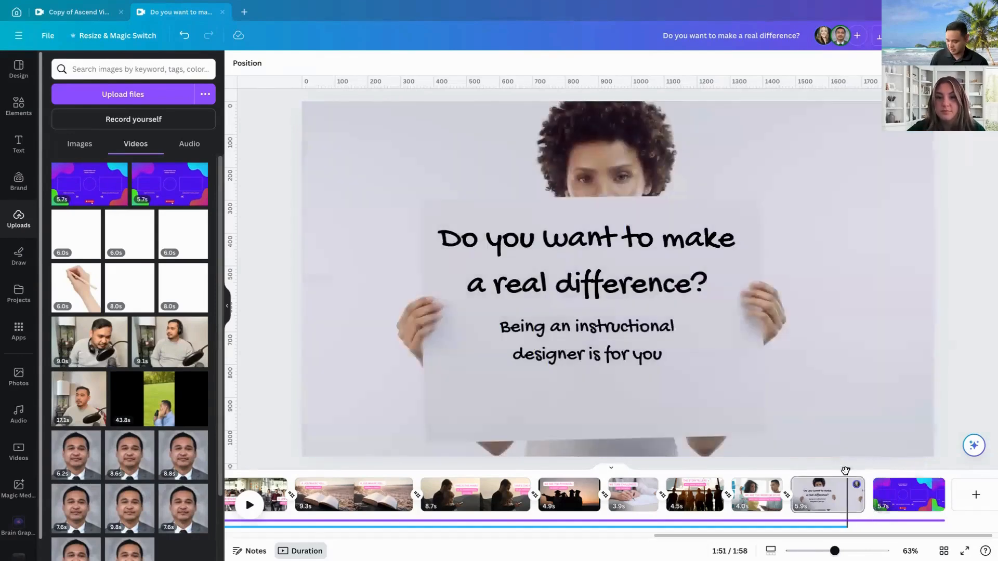
key(space)
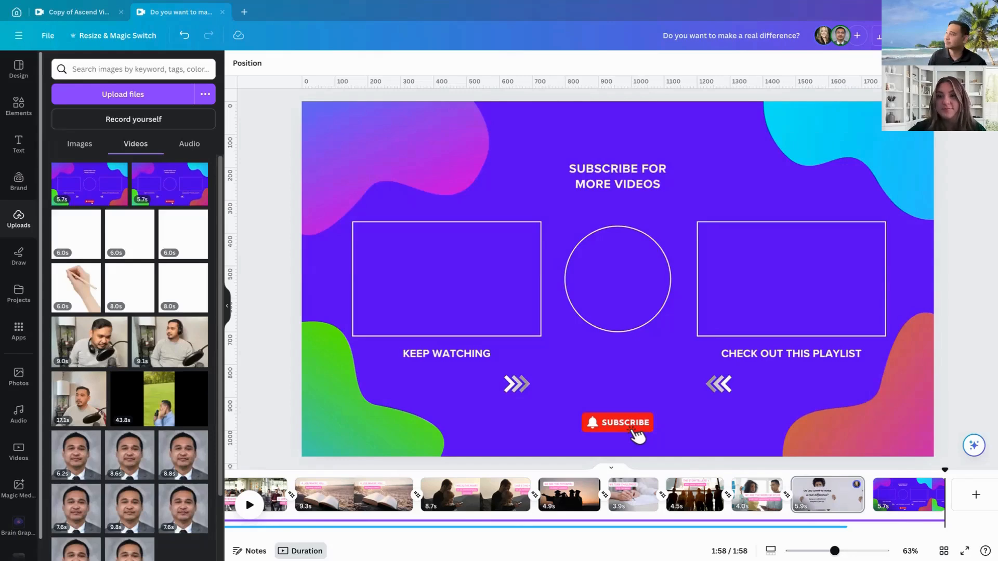
click(967, 35)
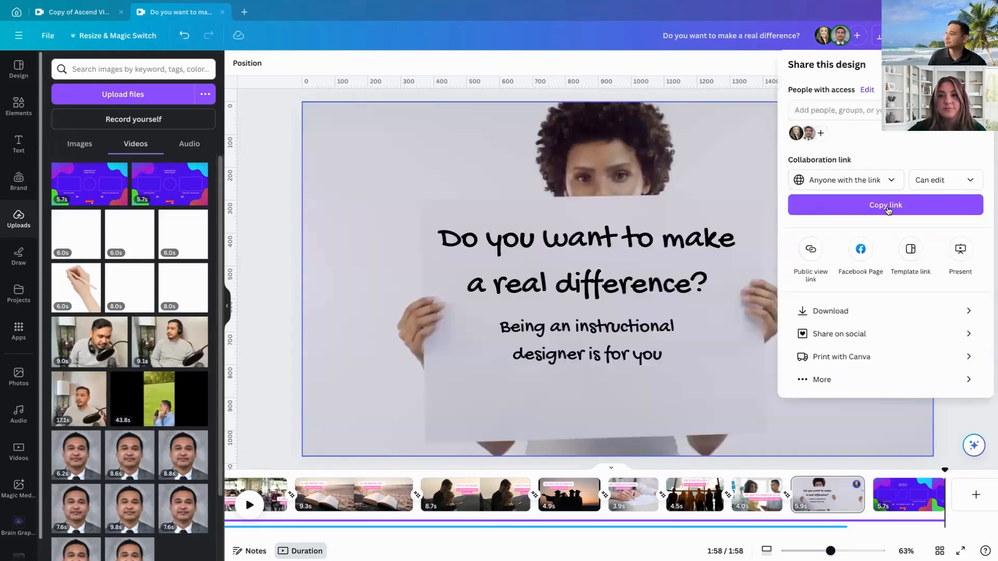
click(840, 311)
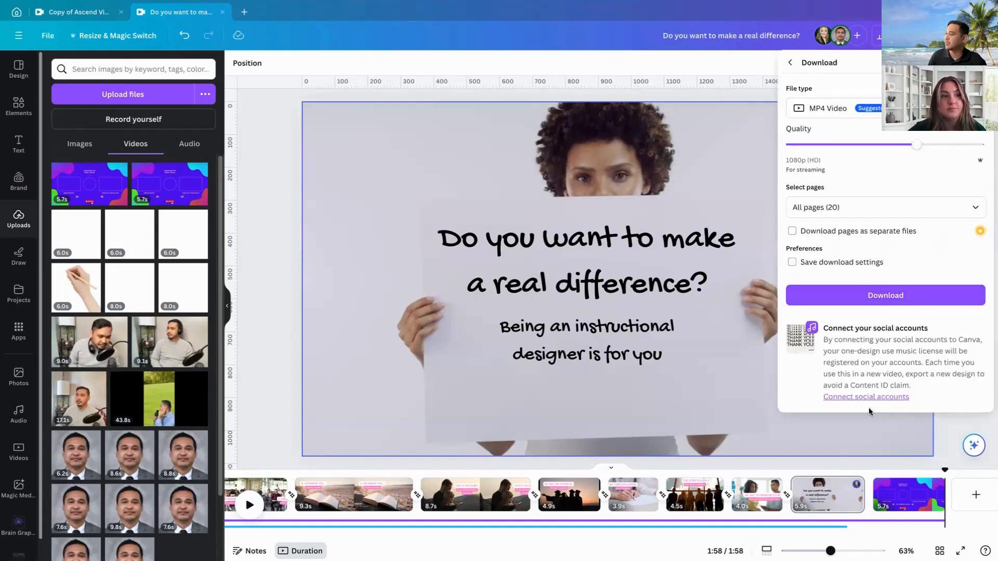
click(866, 295)
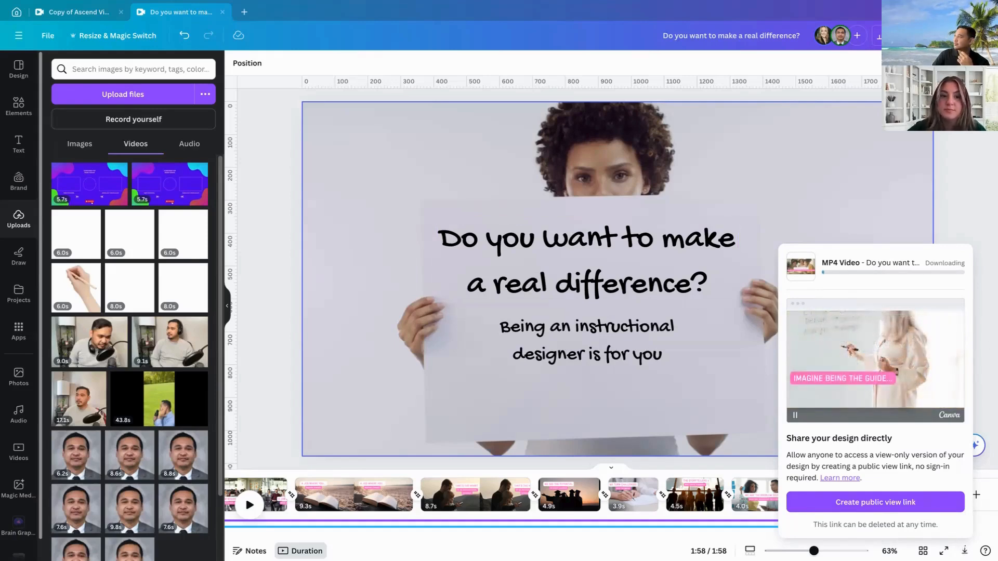
- Switch to YouTube in the browser and upload the "Do you want to make a real difference" MP4 from Downloads as a new video
key(super+Tab)
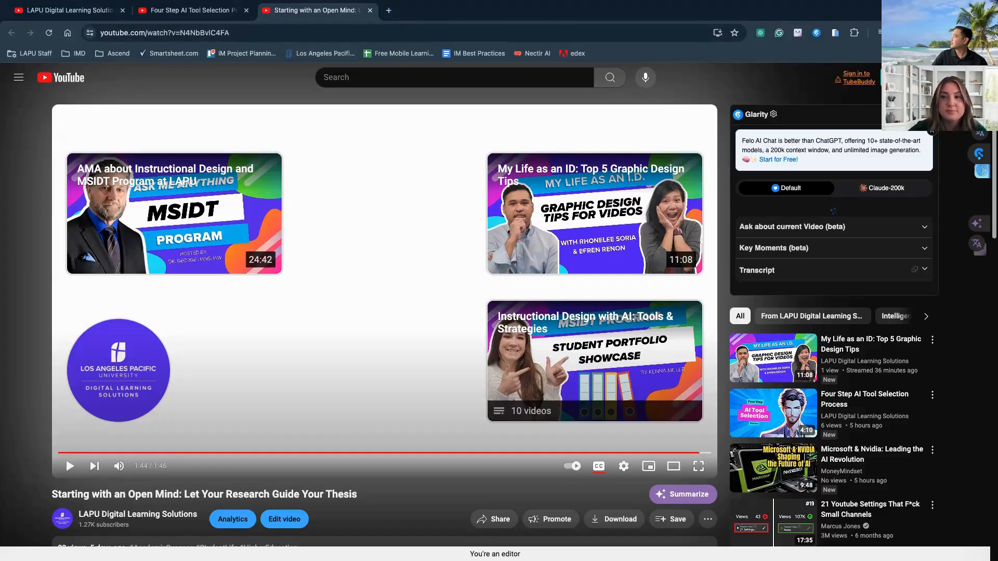
click(927, 78)
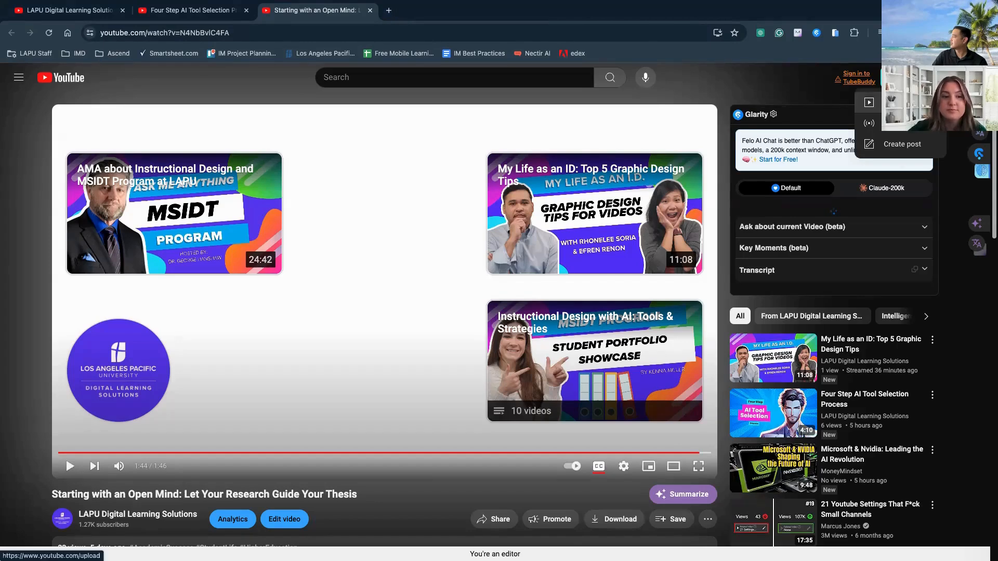
click(915, 102)
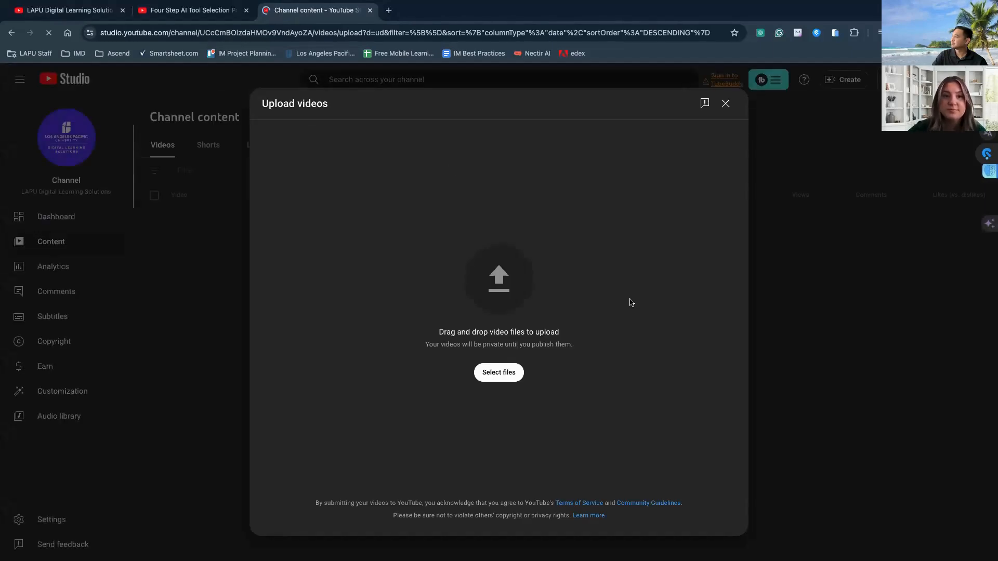
key(Escape)
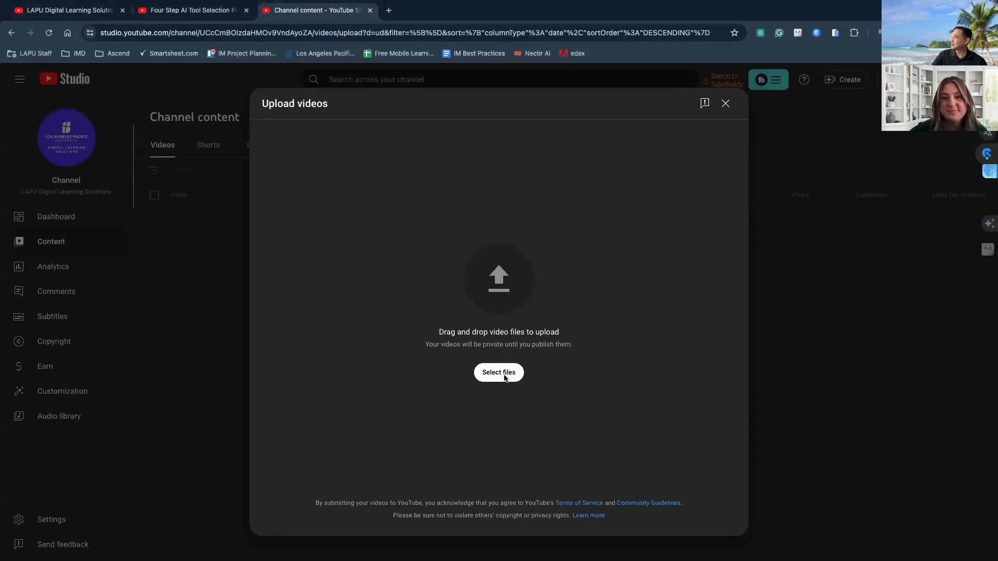
click(499, 372)
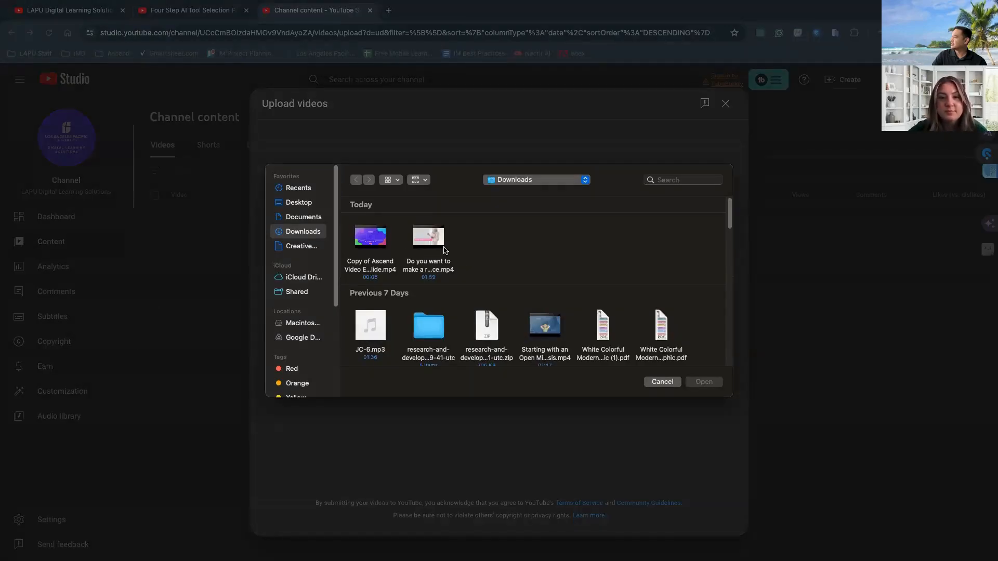
click(439, 250)
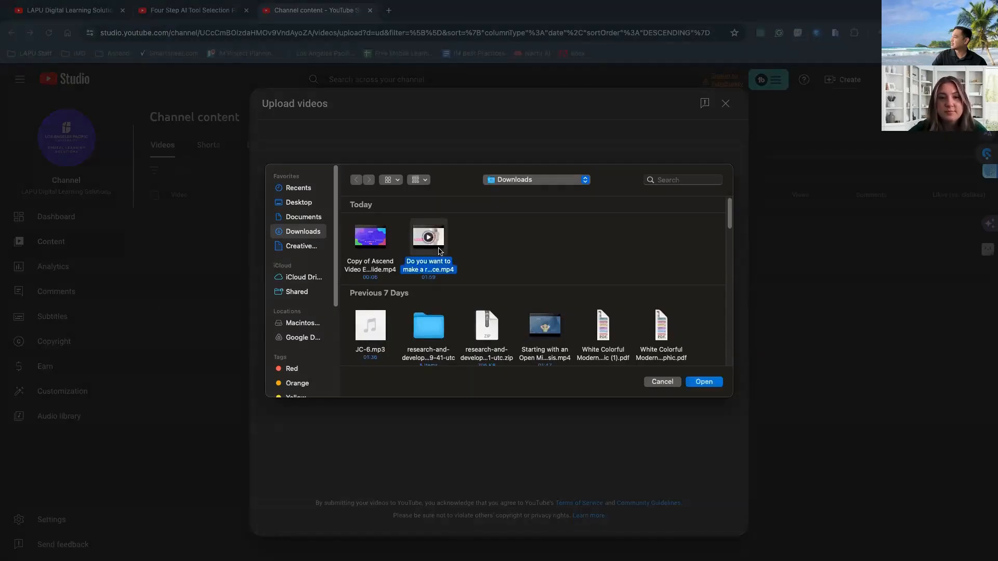
click(703, 384)
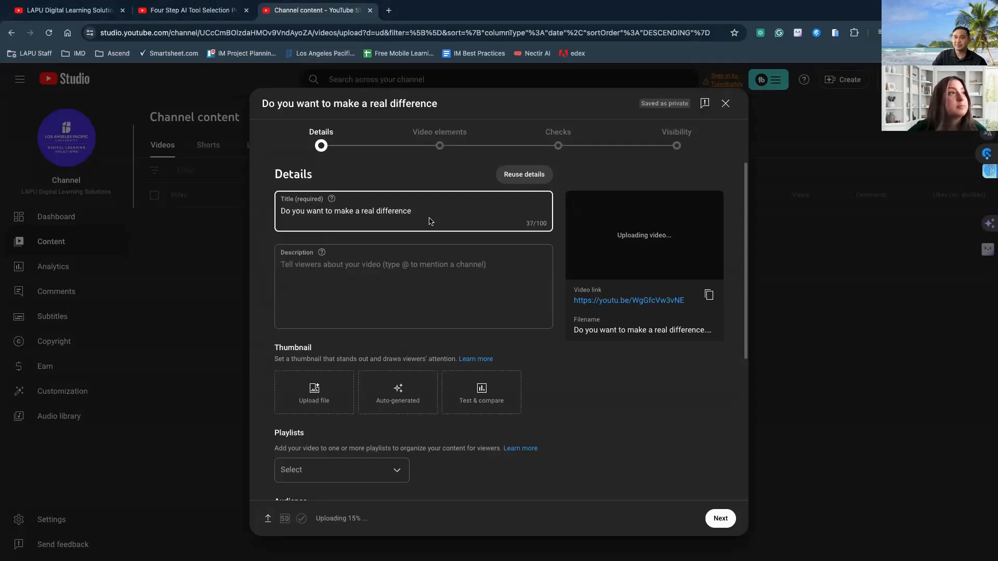
- Title the video "Do you want to make a real difference?" and add the "Discover the heart of an Instructional Designer!" description, hashtags after a blank line
click(430, 212)
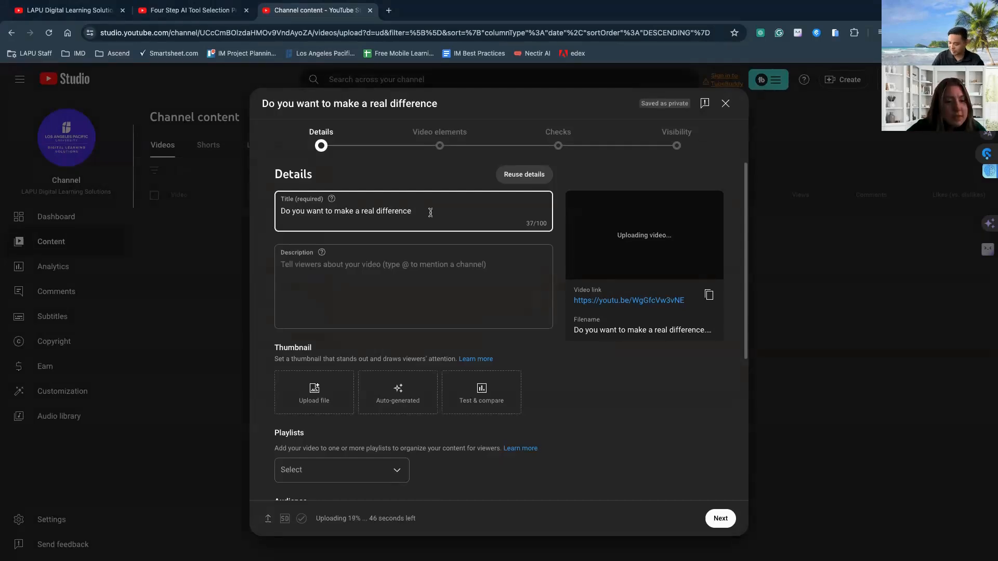
text(?)
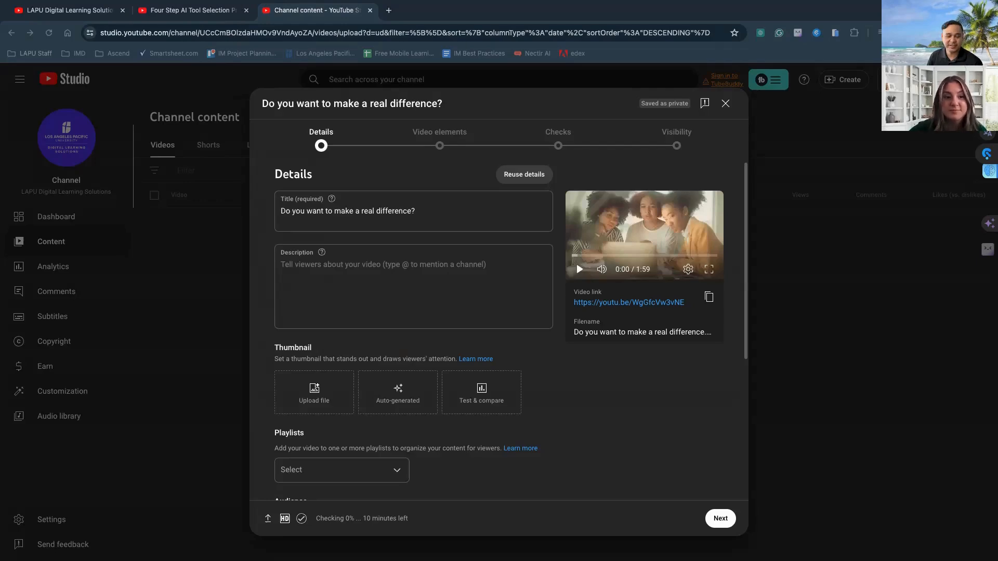
click(328, 318)
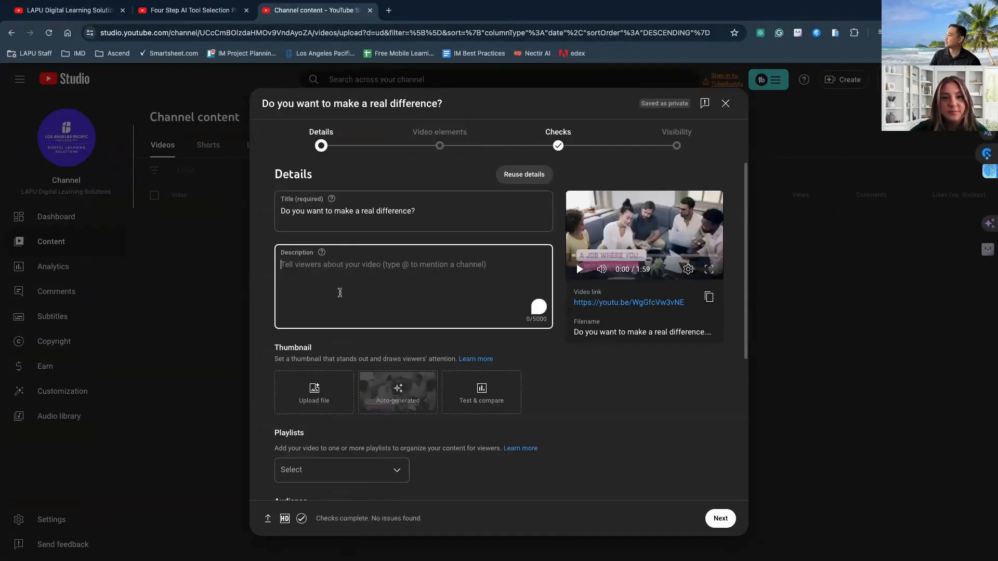
text(Discover the heart of an Instructional Designer! This video unveils the passion and purpose behind crafting extraordinary learning experiences. From igniting curiosity to empowering individuals, Instructional Designers shape futures. Witness the magic as we transform complex topics into engaging adventures. Are you ready to make a real difference? Dive into the world of Instructional Design and unlock your potential. Join us on this inspiring journey and explore the MSIDT program at Lapu. Go here for more information:  https://www.lapu.edu/ascend/ and https://www.linkedin.com/showcase/msidt/  #InstructionalDesign #MSIDT #Lapu #LearningIsAJourney #FutureOfLearning)
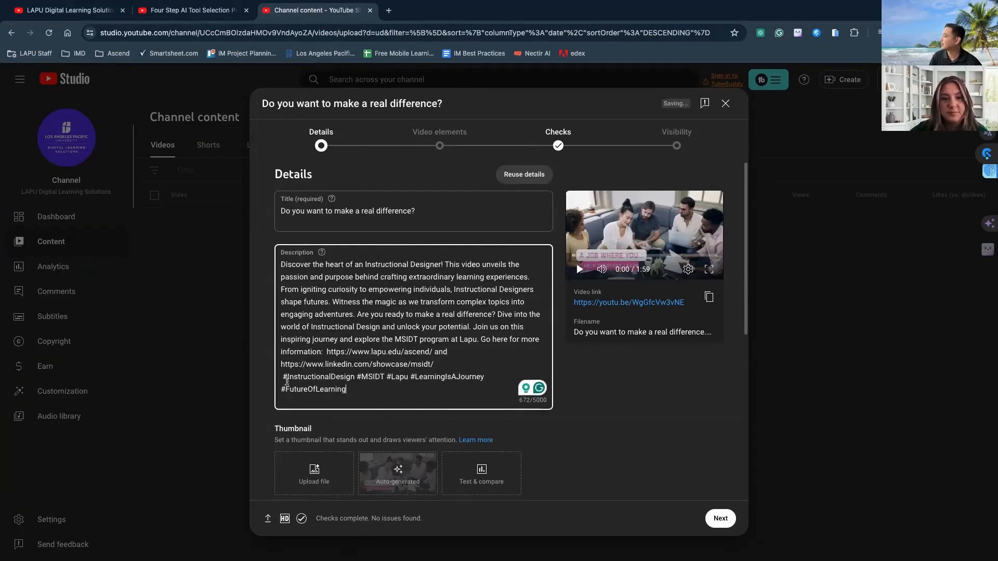
key(Return)
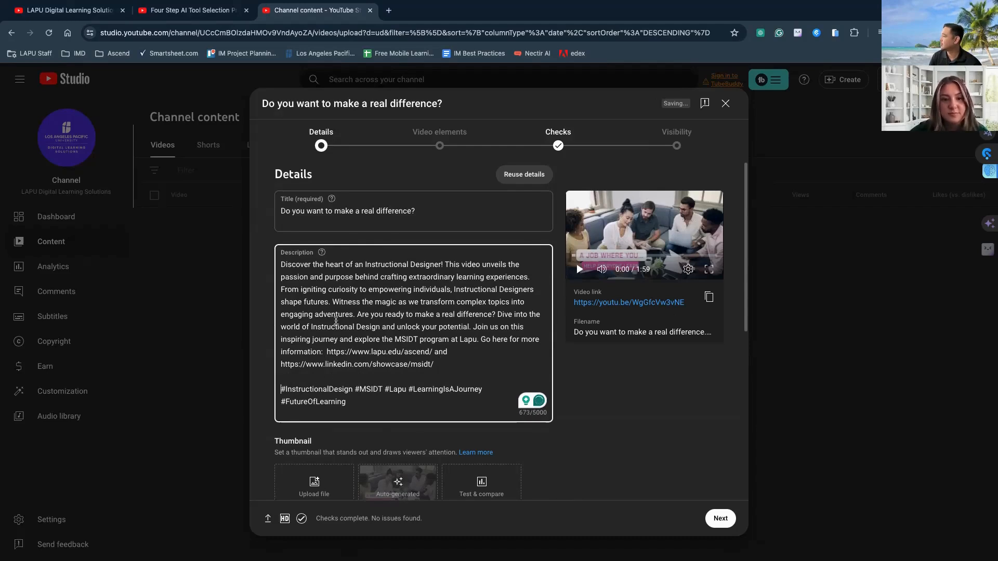
- Add the video to the "MS in Instructional Design & Technology" playlist
scroll(444, 324, down, 2)
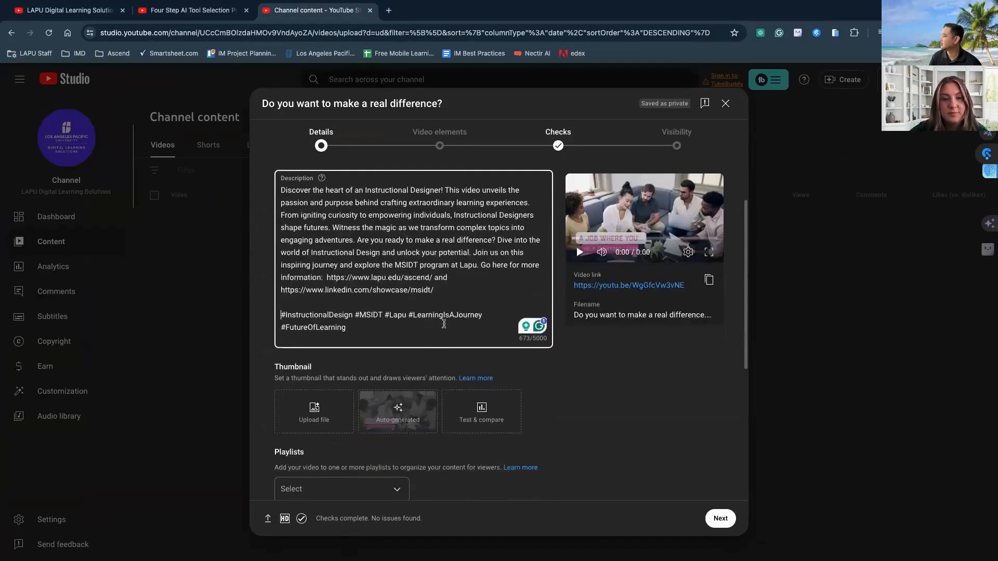
scroll(444, 325, down, 6)
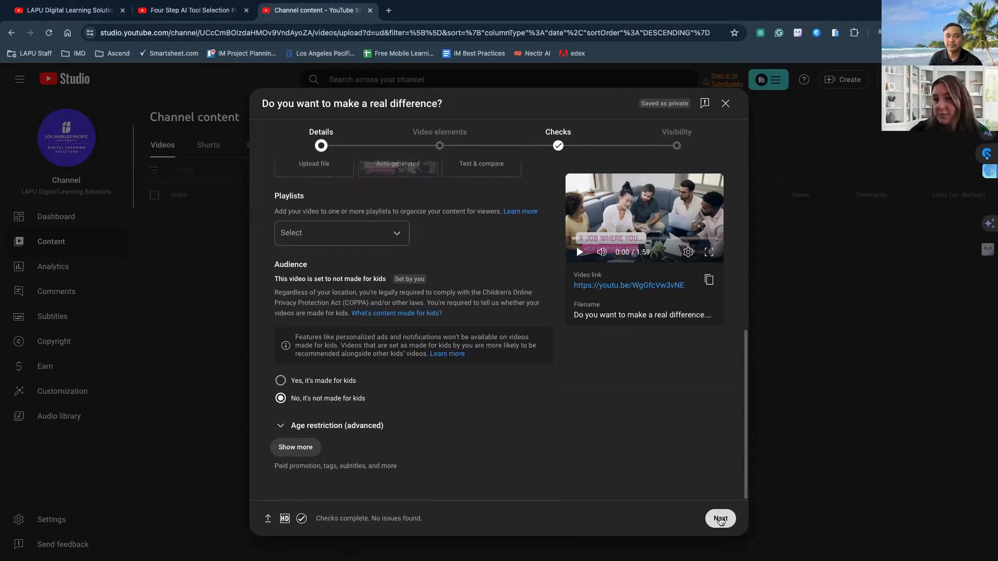
scroll(421, 395, up, 2)
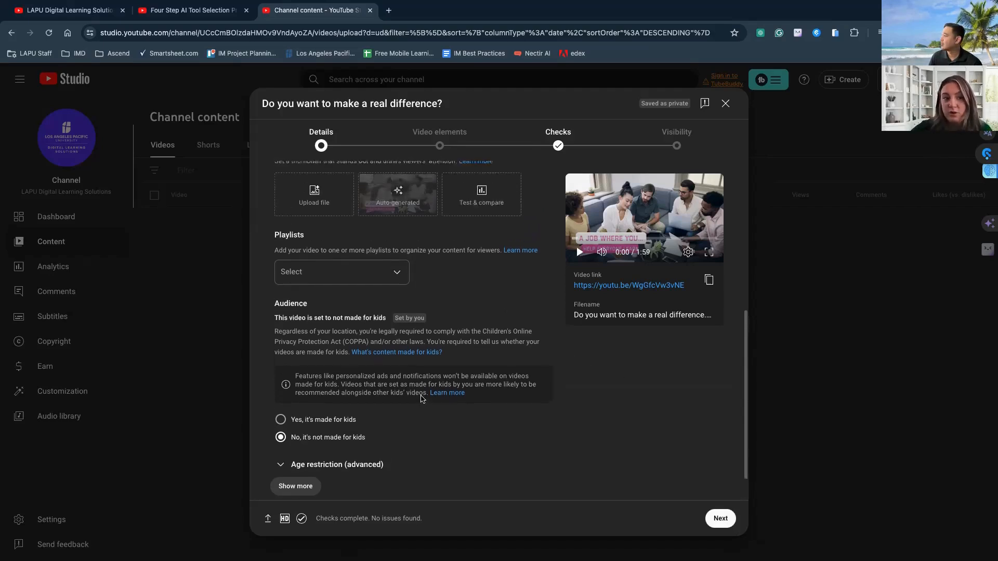
click(407, 337)
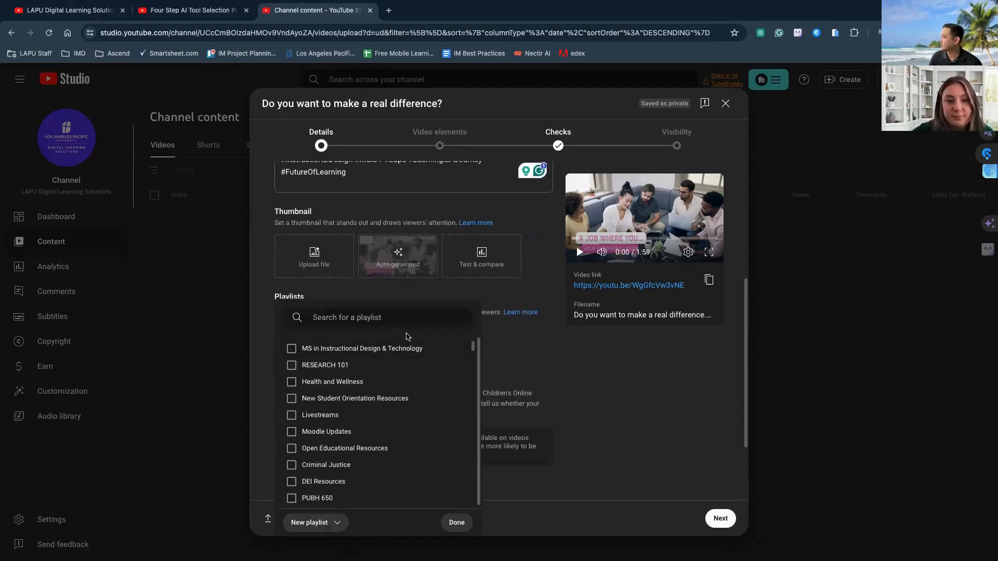
click(291, 350)
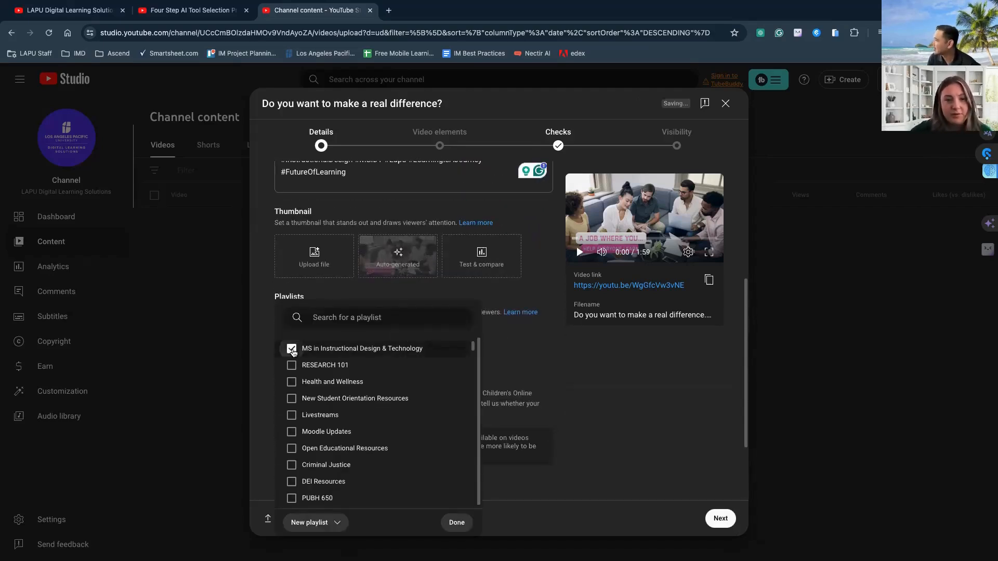
click(617, 365)
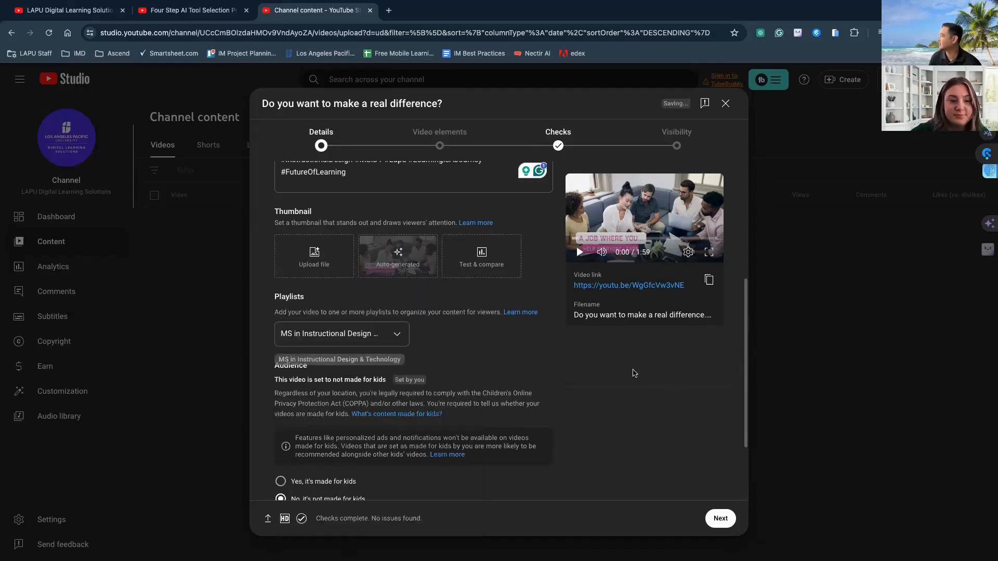
- Continue to the video elements and add an end screen using the layout imported from the latest video, previewing the end slide at 1:54:00
click(720, 518)
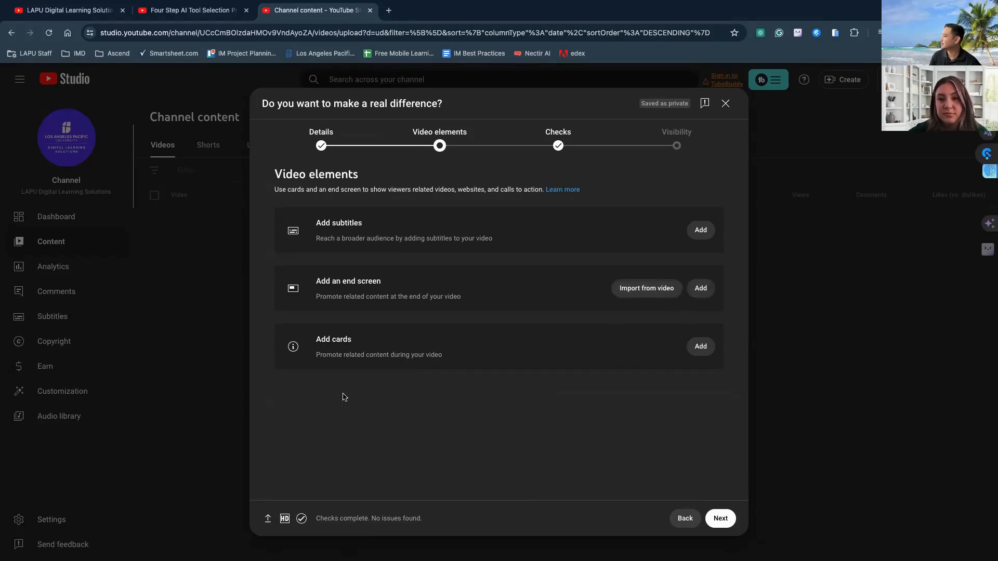
click(709, 292)
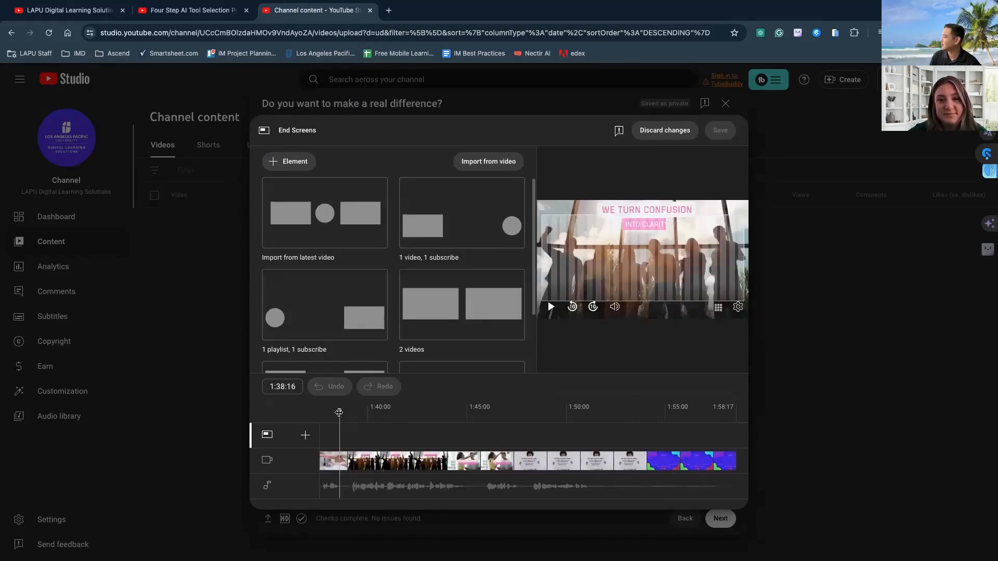
drag(339, 410, 646, 442)
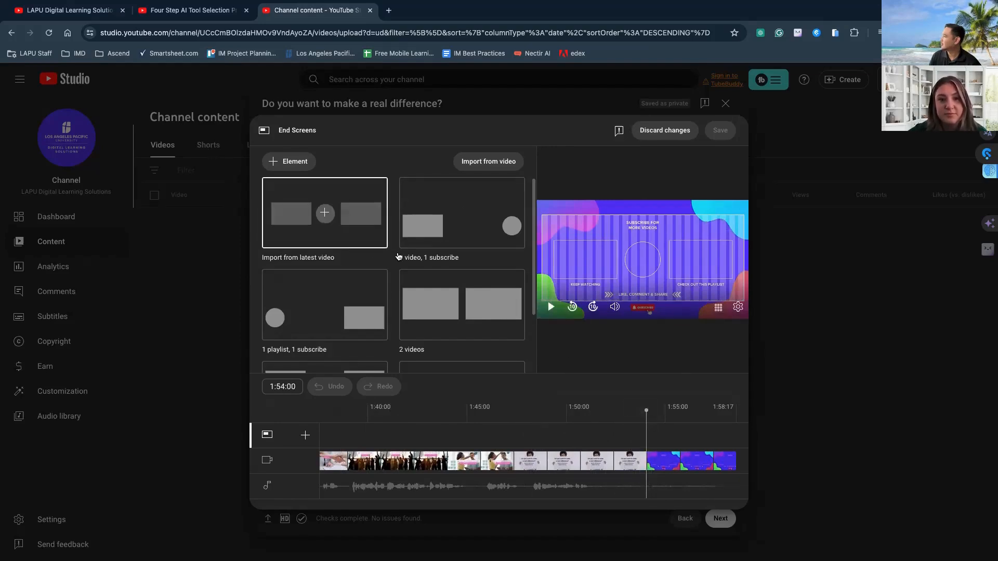
click(337, 236)
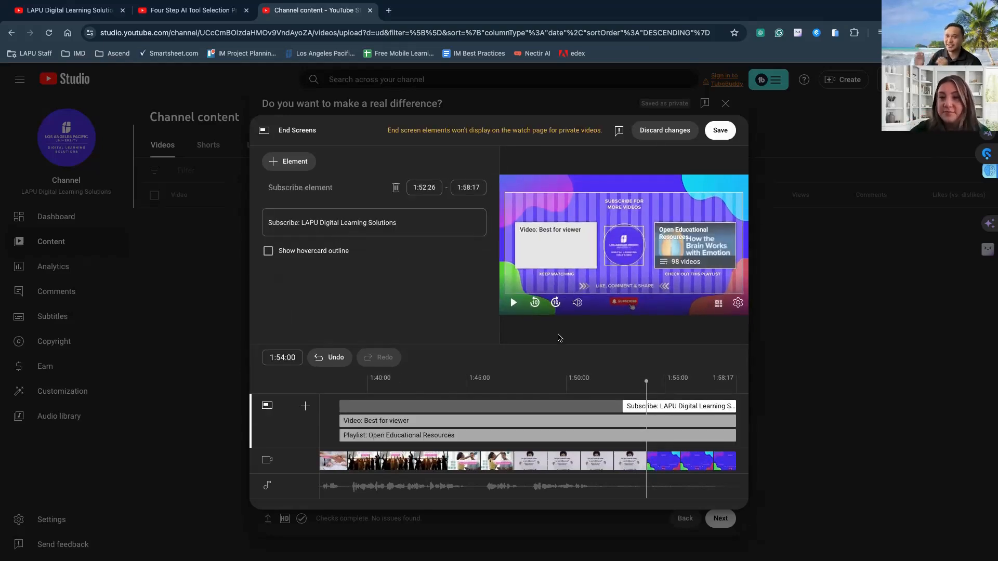
- Trim the end screen's video and playlist elements to start at 1:52:26, in line with the subscribe element
mouse_move(541, 244)
mouse_down()
mouse_move(541, 217)
mouse_move(542, 243)
mouse_up()
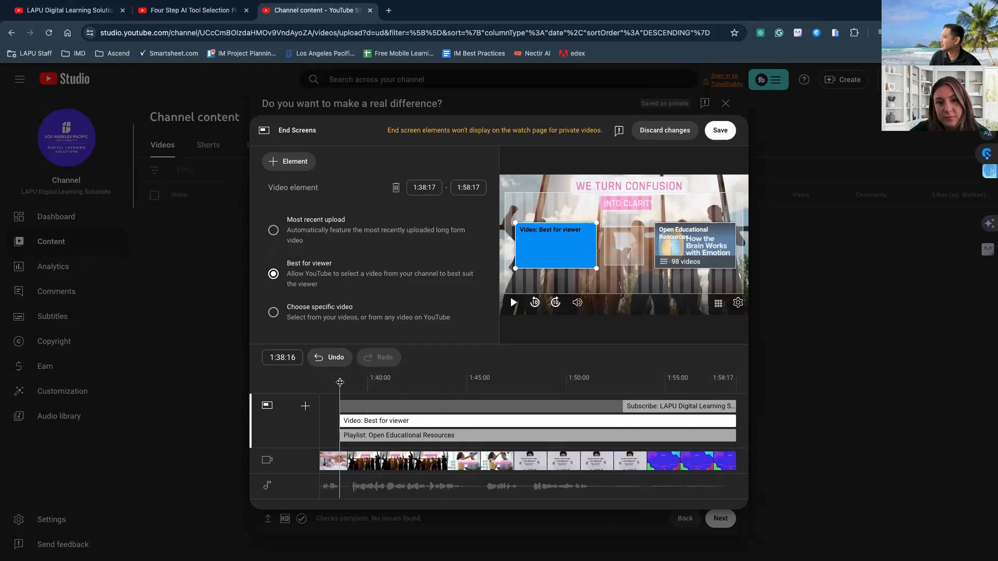
click(382, 408)
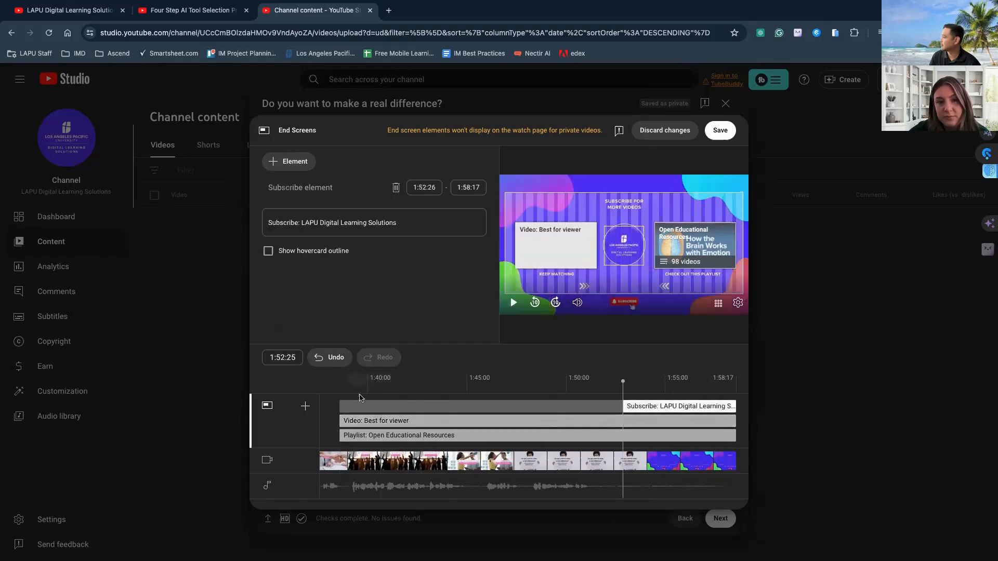
drag(622, 383, 619, 417)
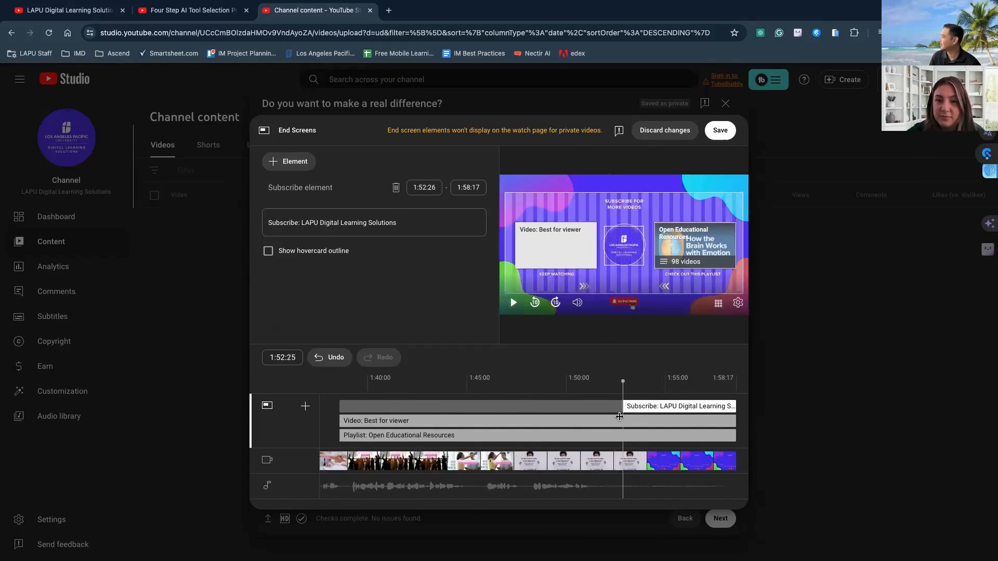
click(339, 421)
drag(340, 420, 621, 428)
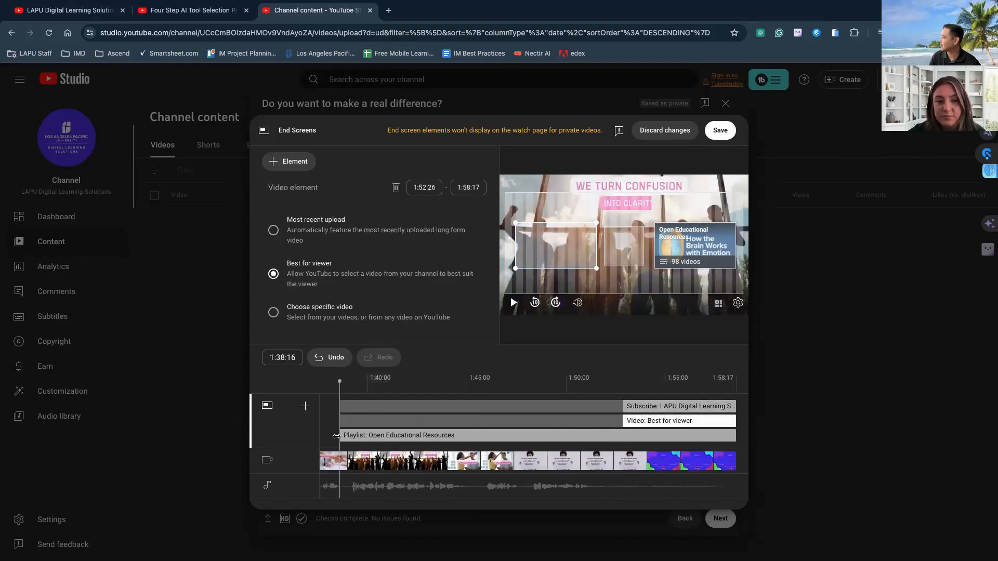
drag(340, 436, 621, 439)
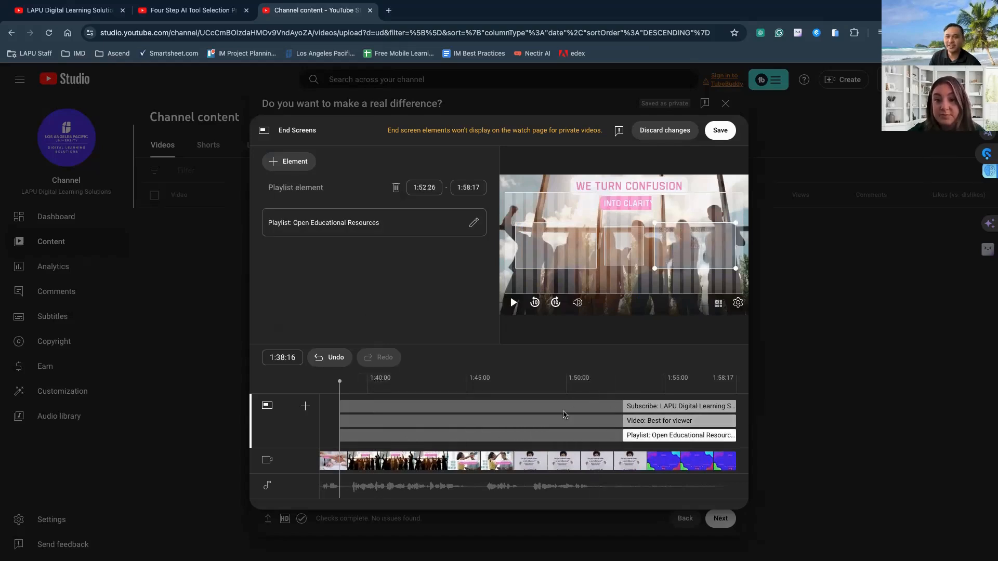
- Preview the end screen at 1:52:25, keep the subscribe element starting at 1:52:26, and save the end screen
click(595, 382)
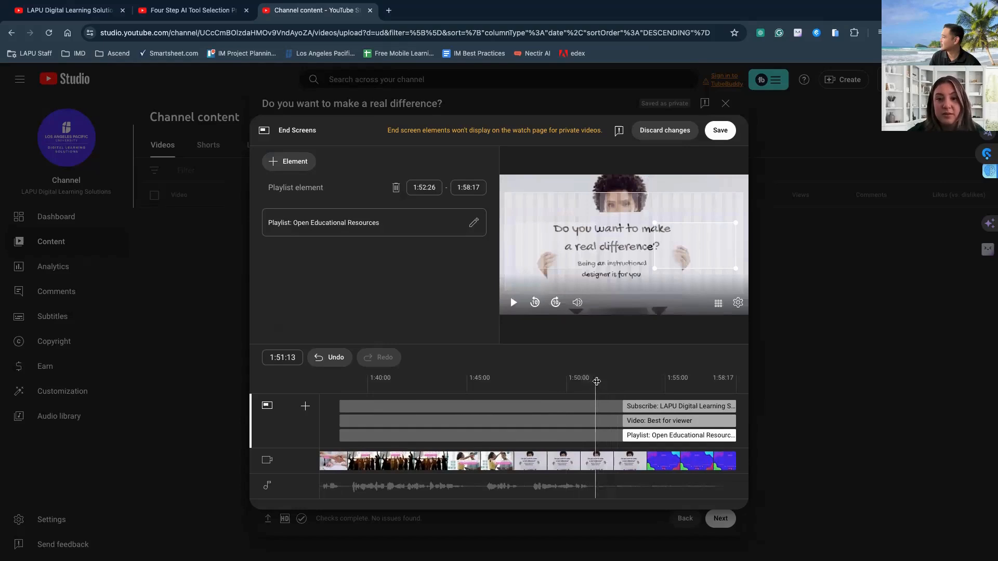
drag(597, 381, 623, 383)
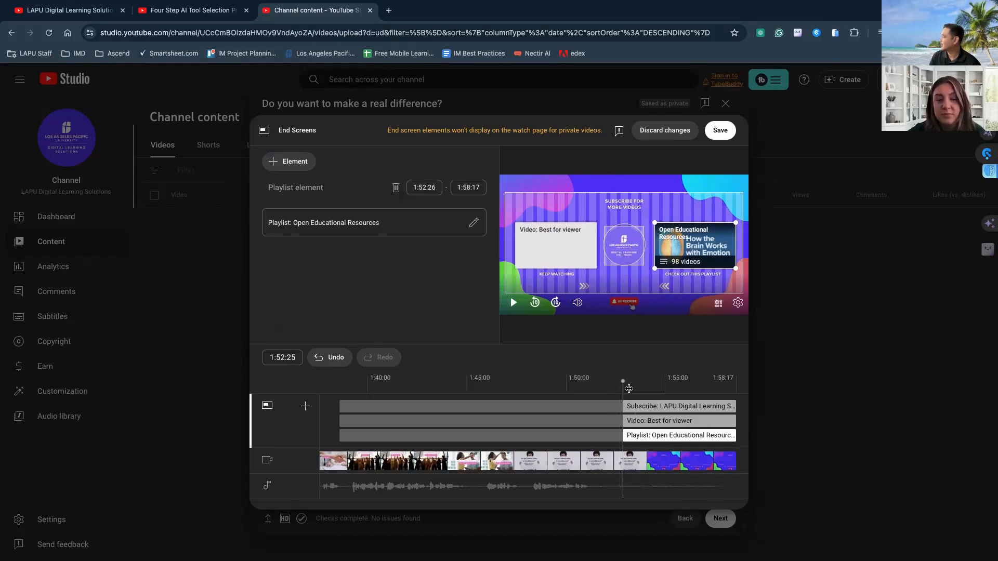
drag(624, 406, 650, 406)
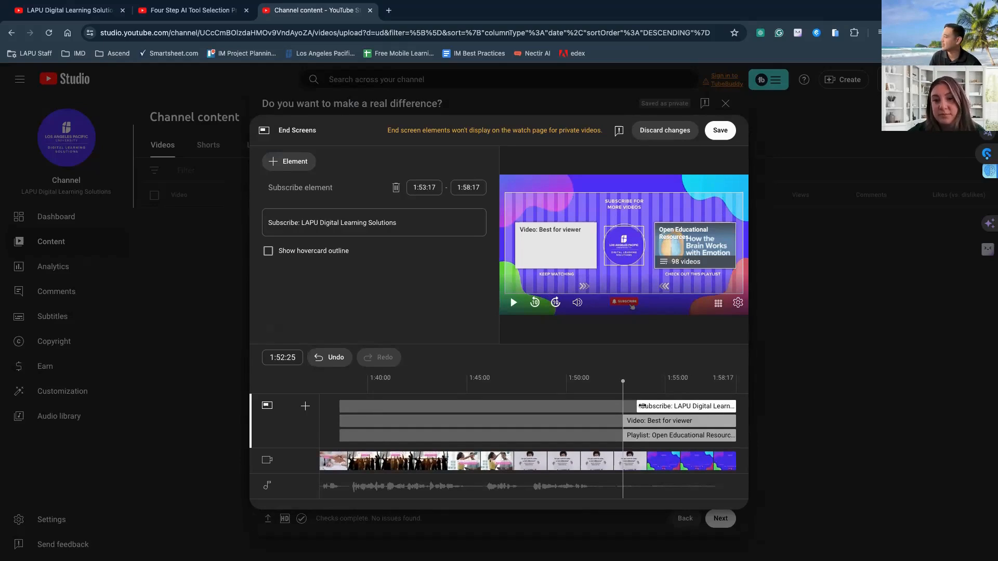
drag(642, 406, 624, 406)
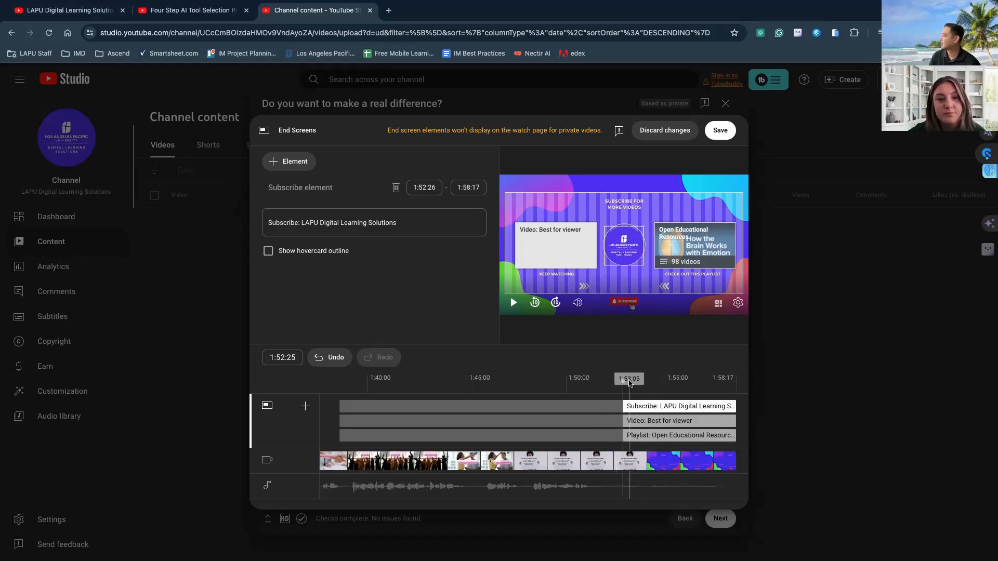
click(722, 134)
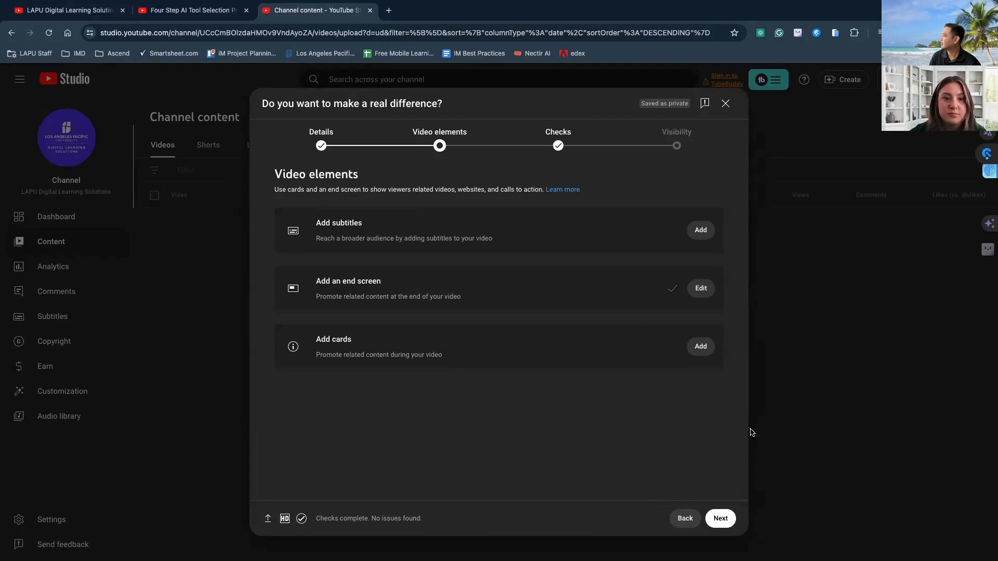
- Proceed through the checks to visibility and set the video to go public on Aug 6, 2024 at 2:00 PM
click(719, 518)
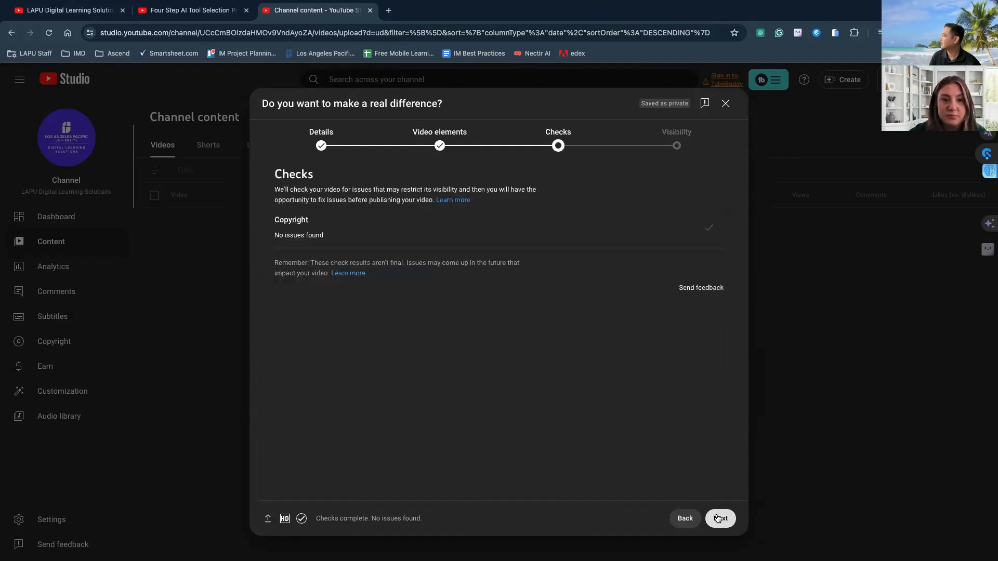
click(723, 522)
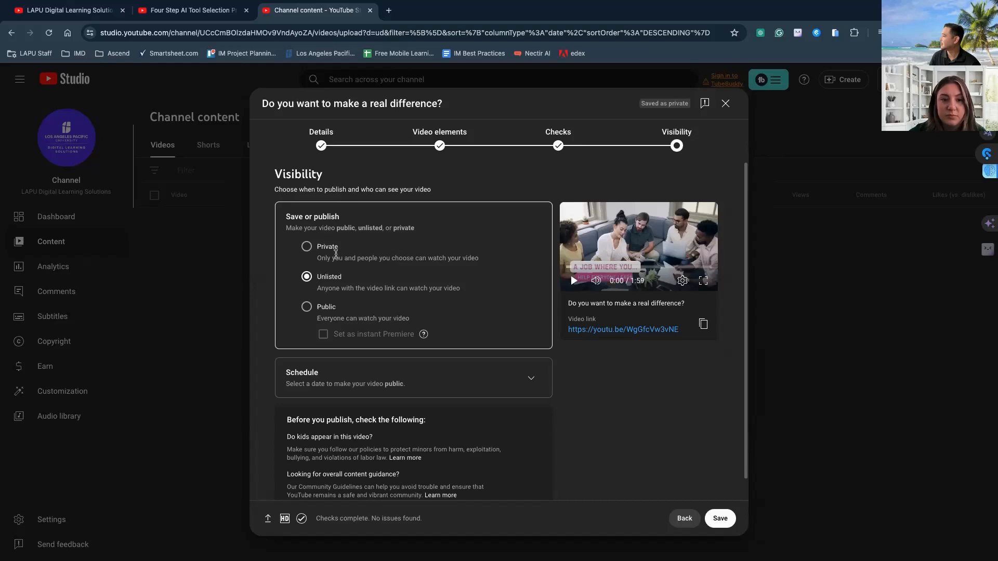
click(306, 306)
scroll(454, 362, down, 1)
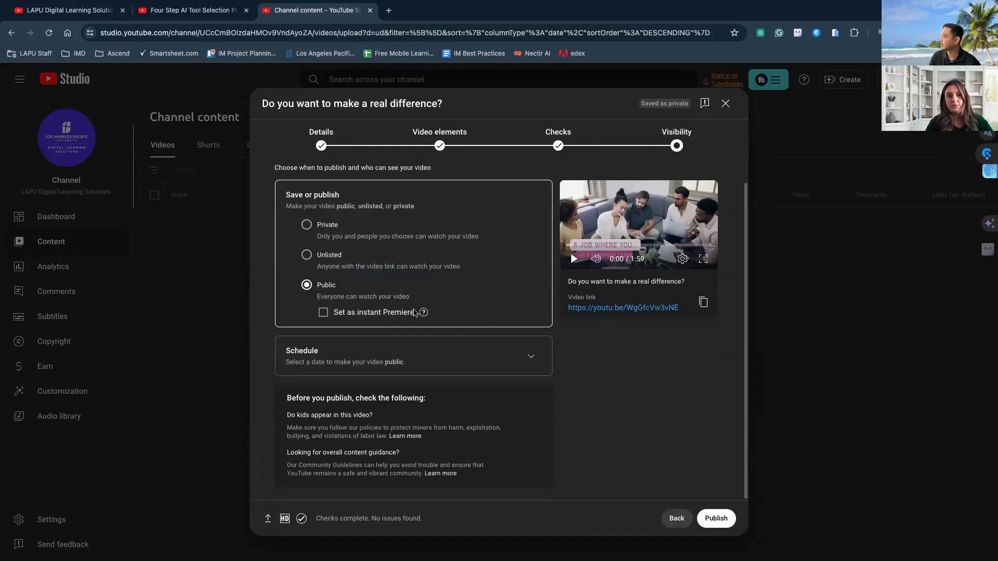
click(530, 356)
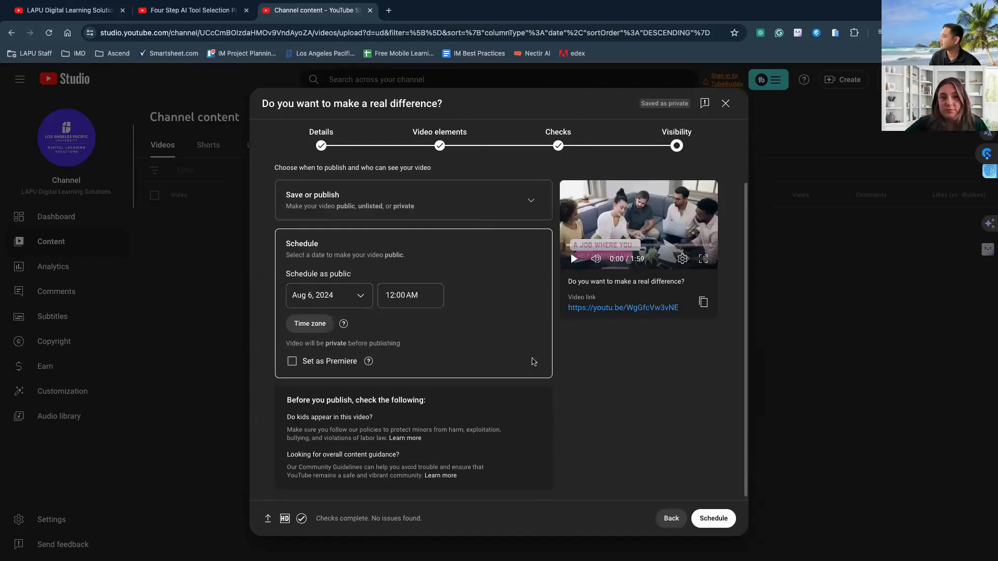
click(391, 295)
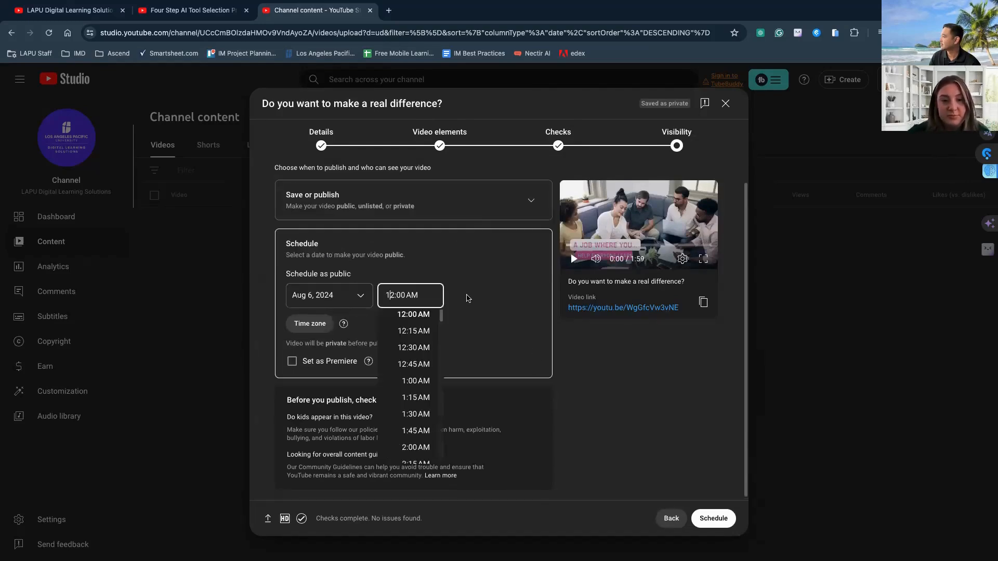
scroll(407, 418, down, 8)
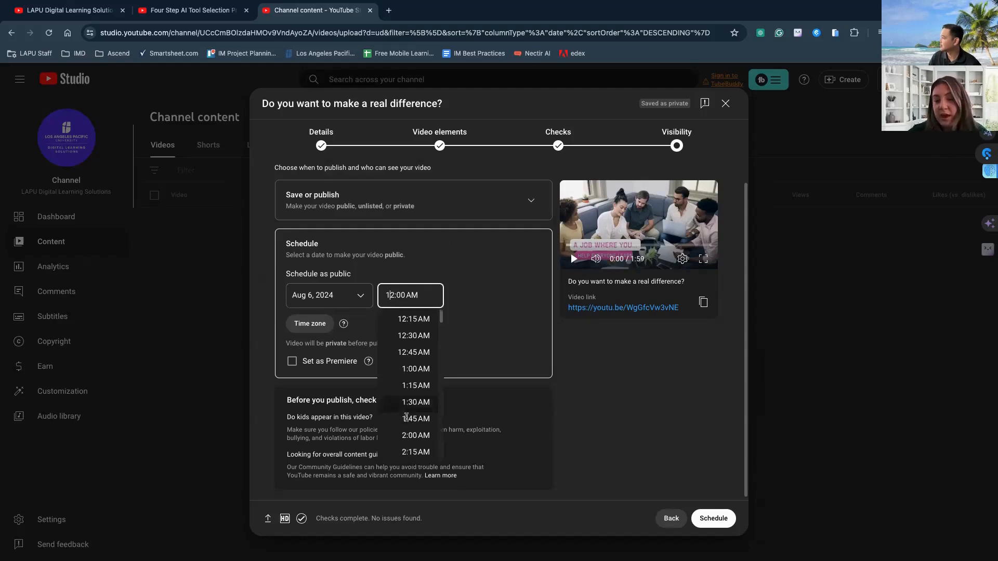
scroll(408, 418, down, 9)
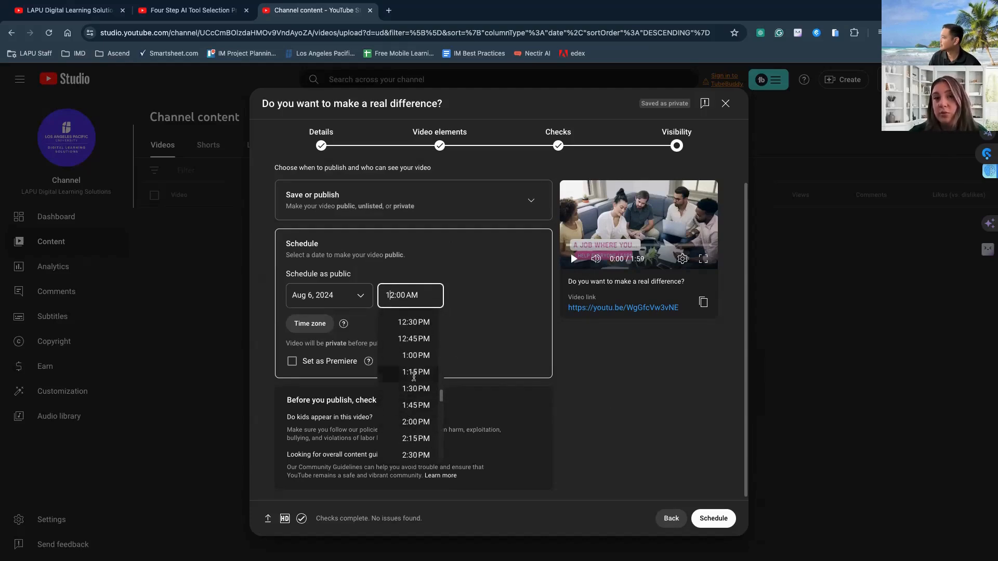
click(415, 422)
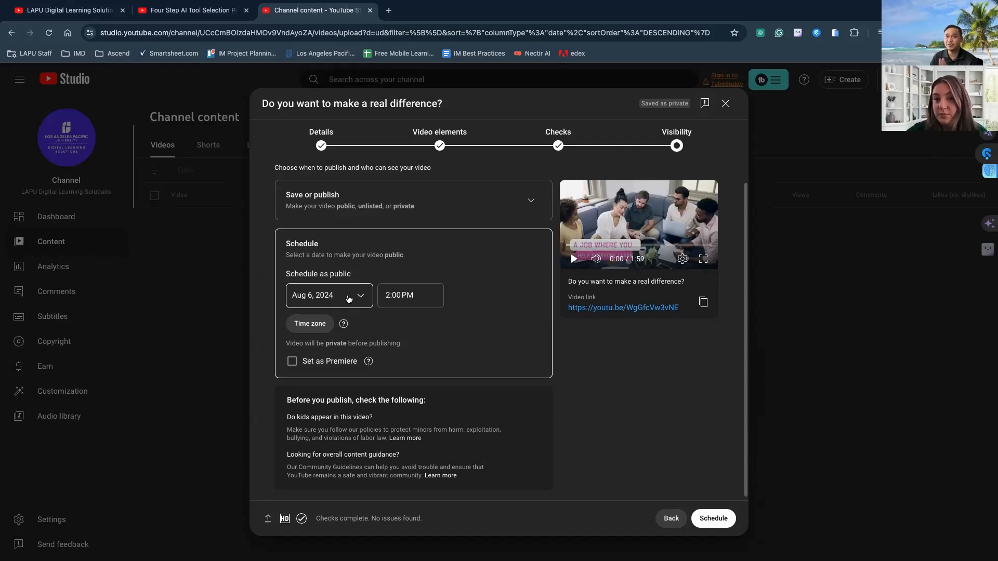
- Reopen the end screen and set its video element to the specific video "MSIDT Program: Student Portfolio Showcase", searching for "msidt"
click(440, 136)
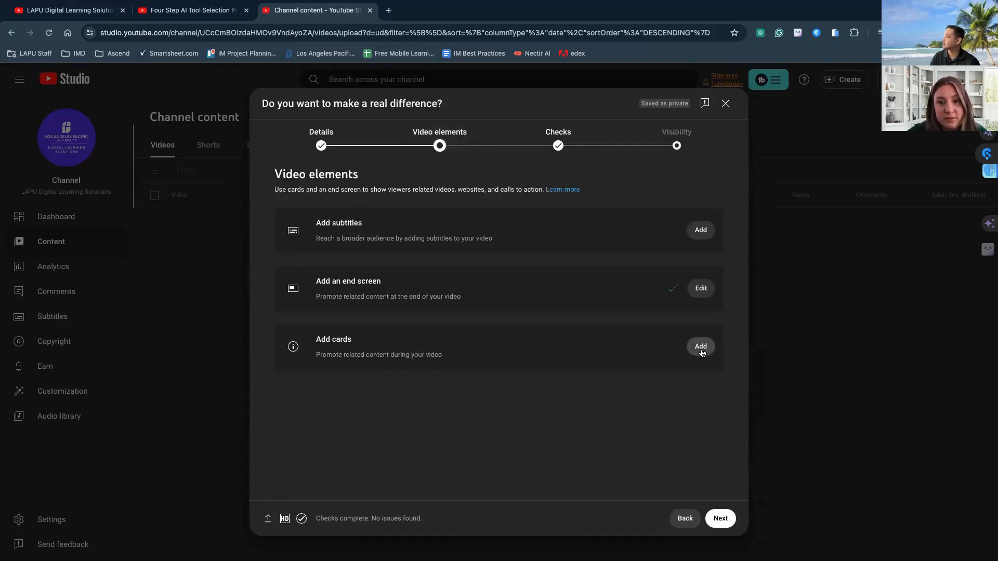
click(702, 290)
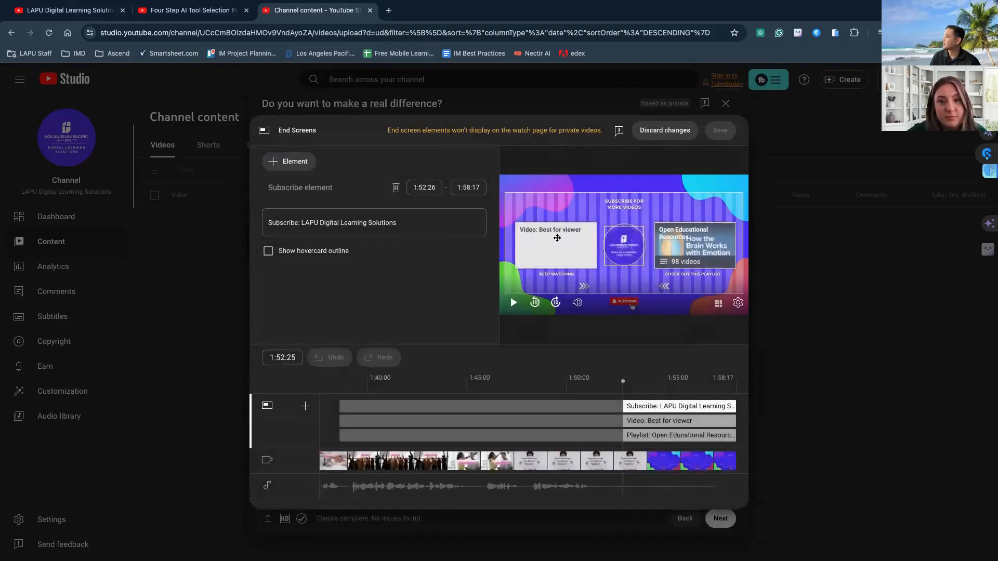
click(556, 238)
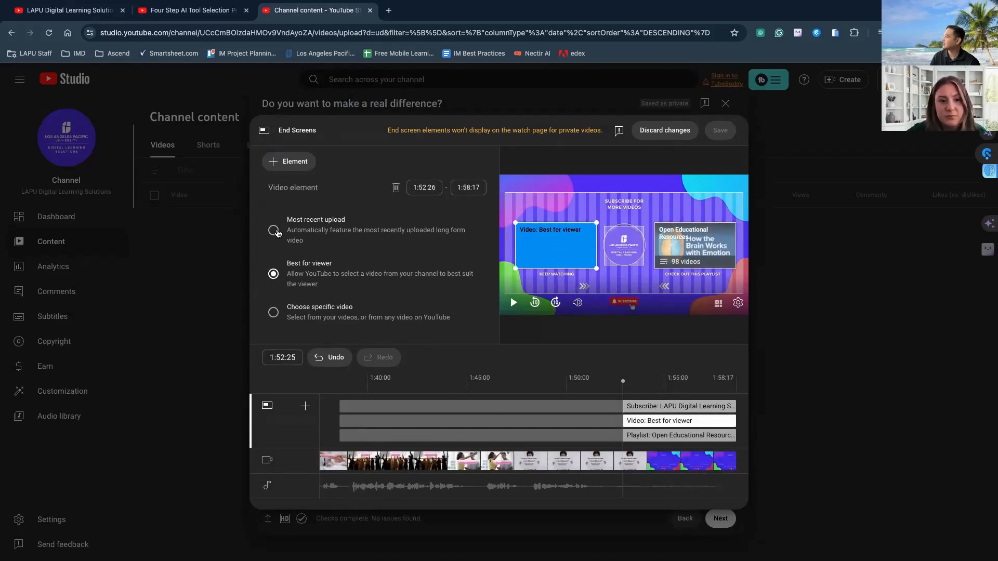
click(273, 313)
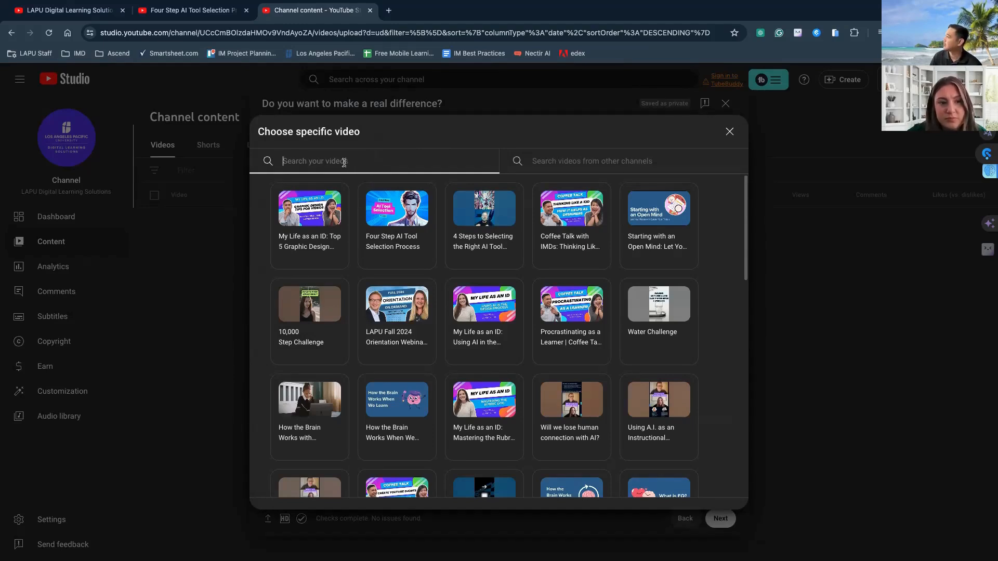
text(msidt)
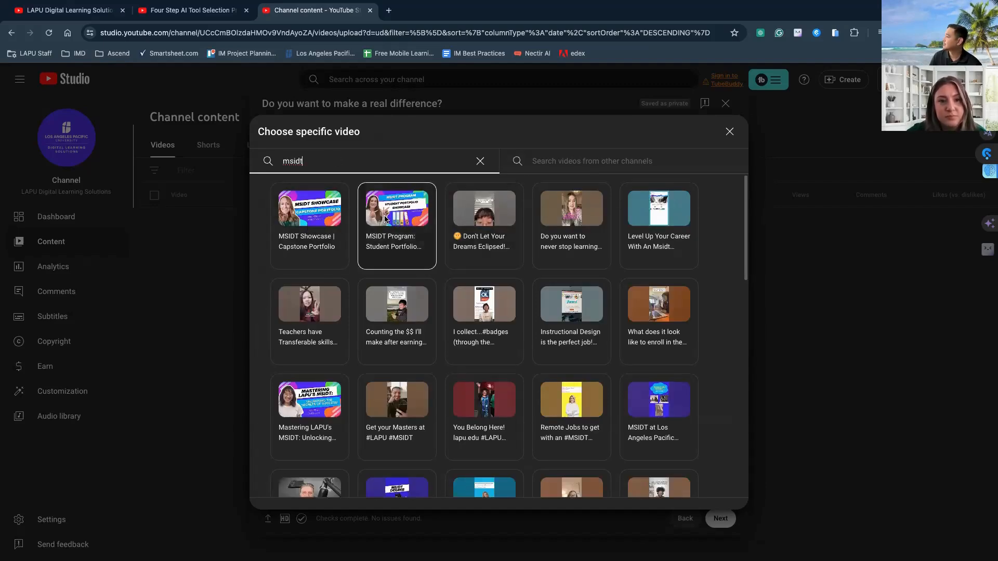
click(394, 218)
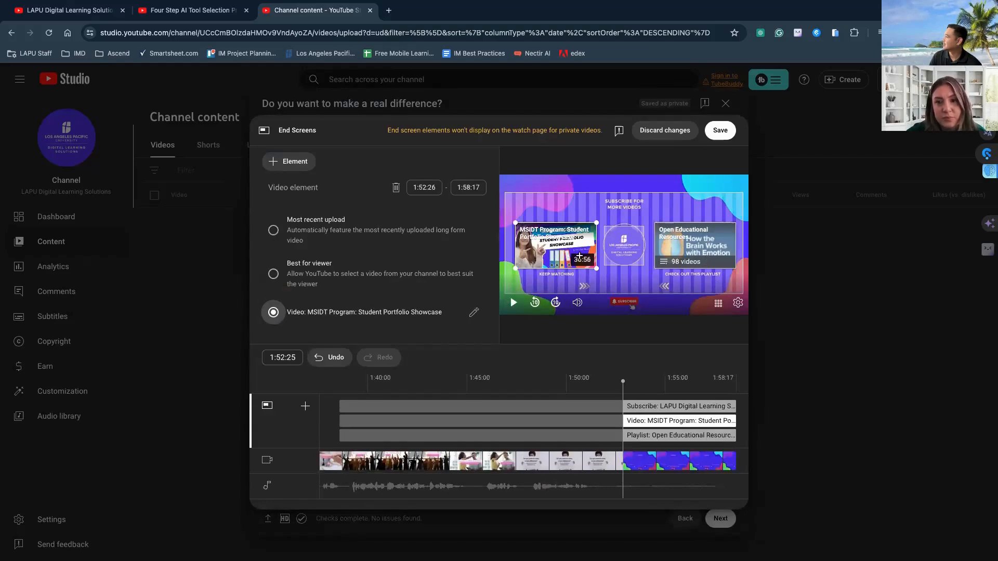
- Replace the end screen's playlist element with the 10-video "MSIDT" playlist, searching for "msidt"
click(709, 256)
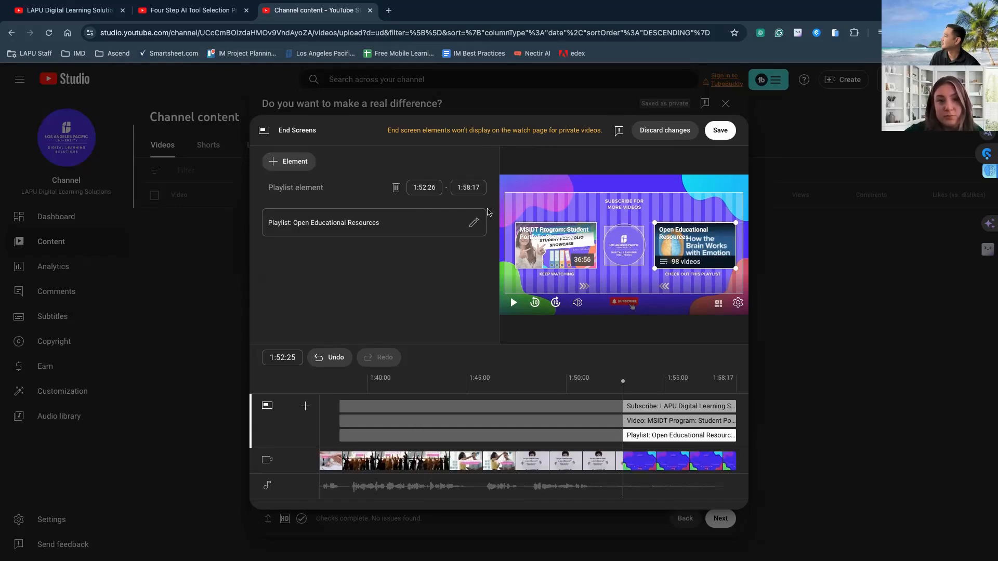
click(474, 222)
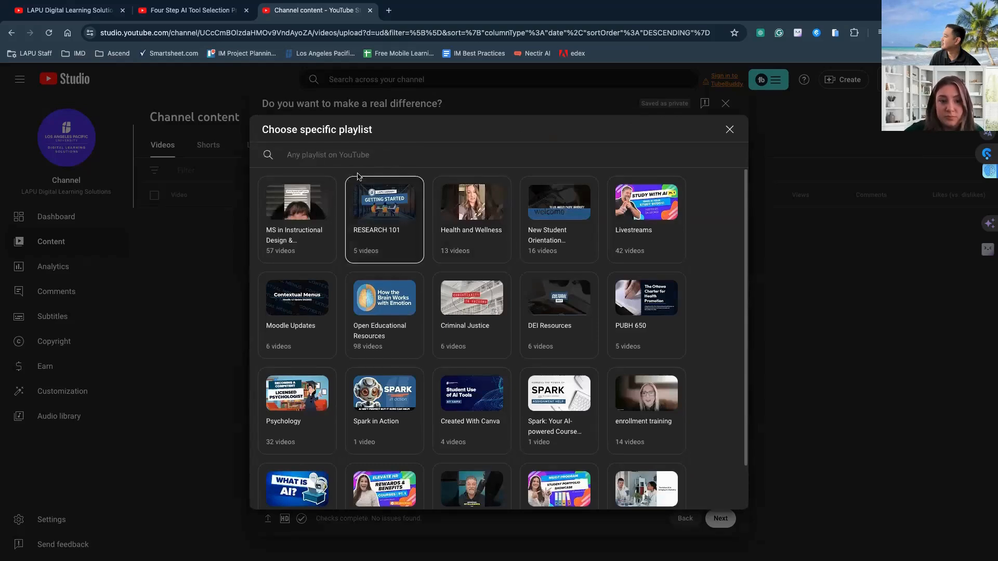
text(msidt)
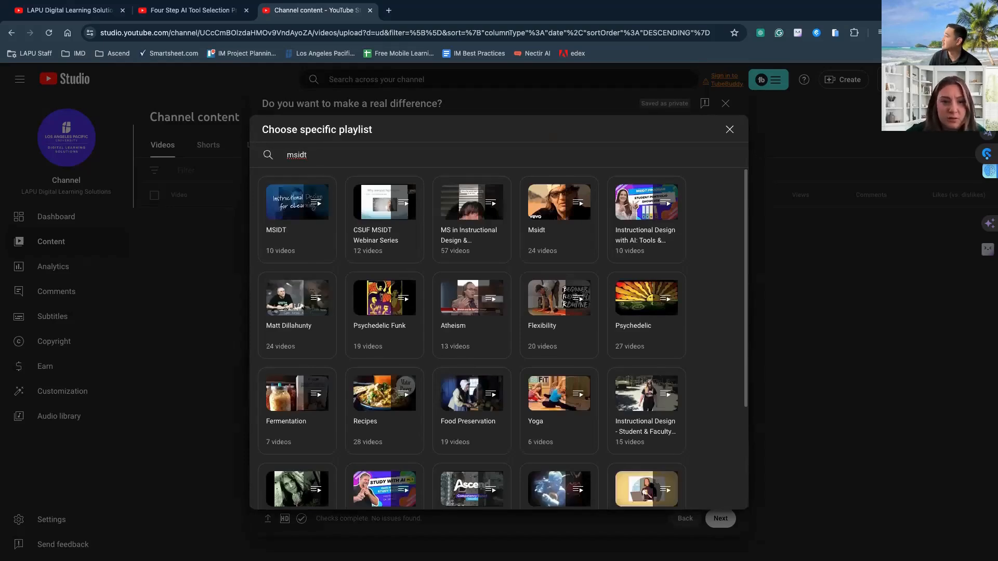
click(301, 240)
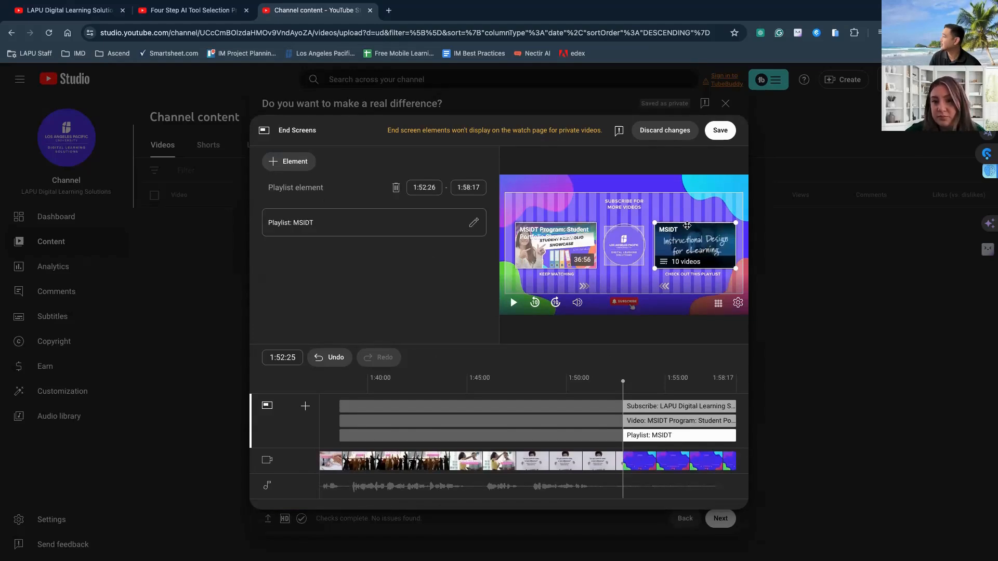
- Change the end screen's video element to "MSIDT Showcase | Capstone Portfolio", save the end screen and continue to the checks
click(277, 163)
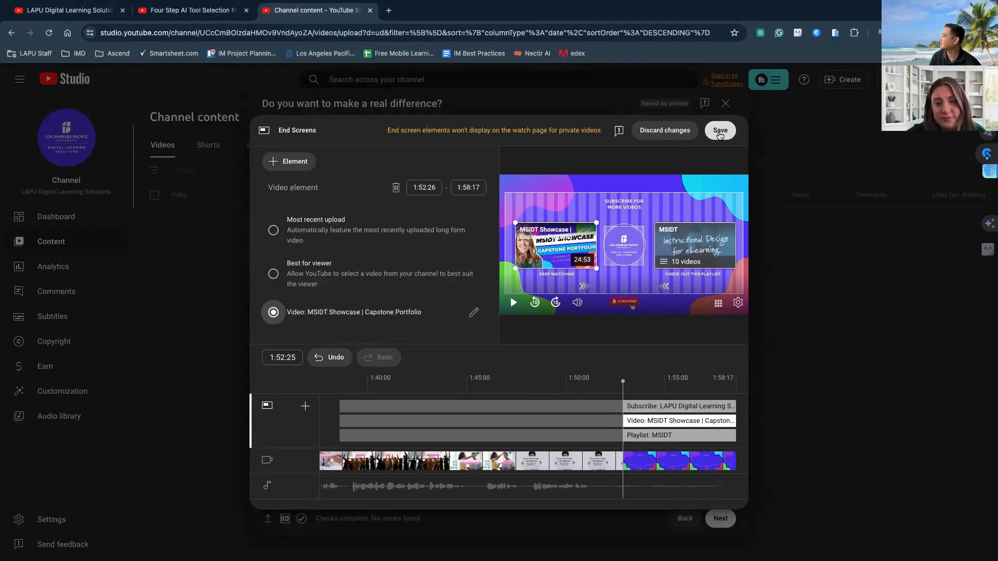
click(720, 130)
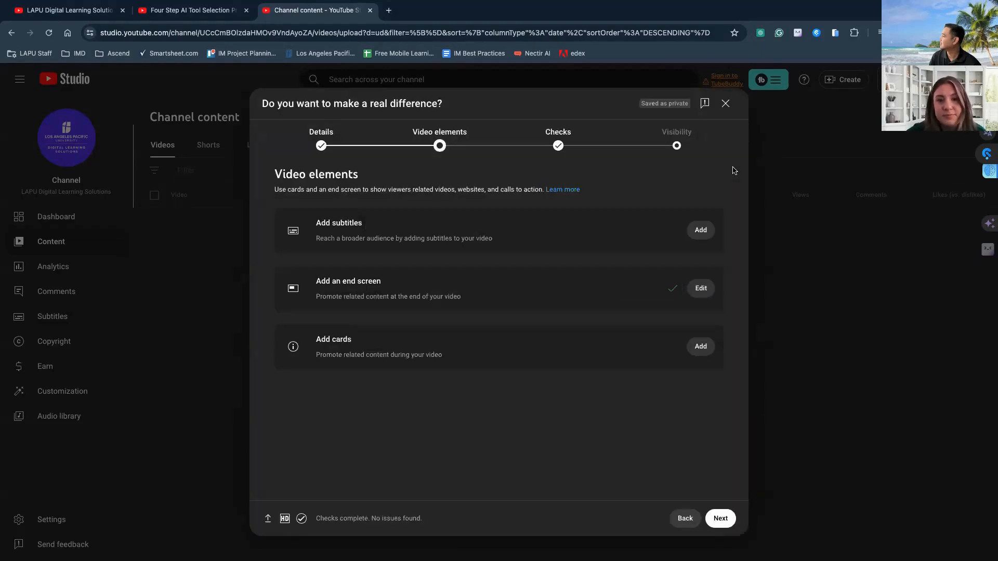
click(720, 518)
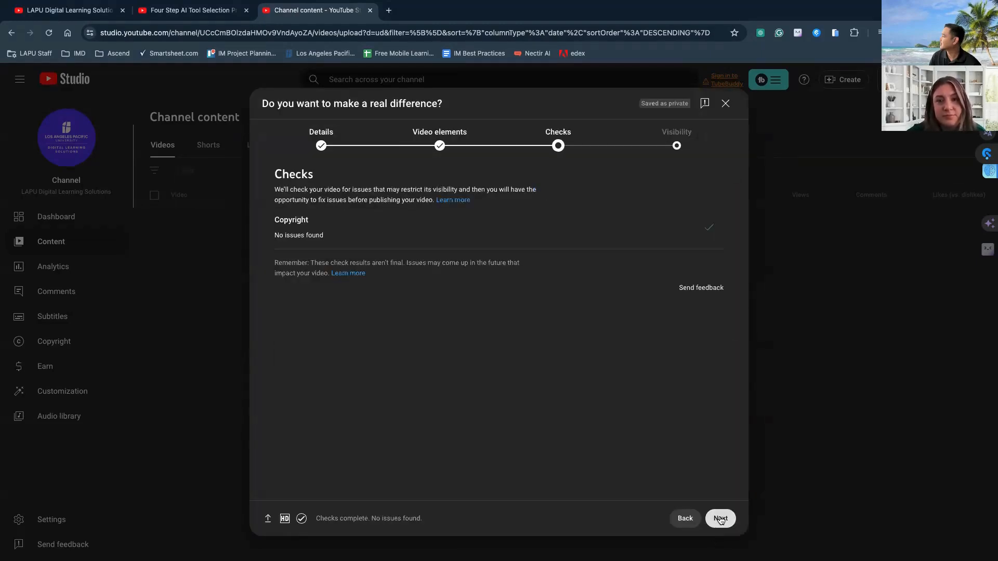
- Continue to visibility, change the public release date to Aug 5, 2024, schedule the video and dismiss the confirmation
click(720, 519)
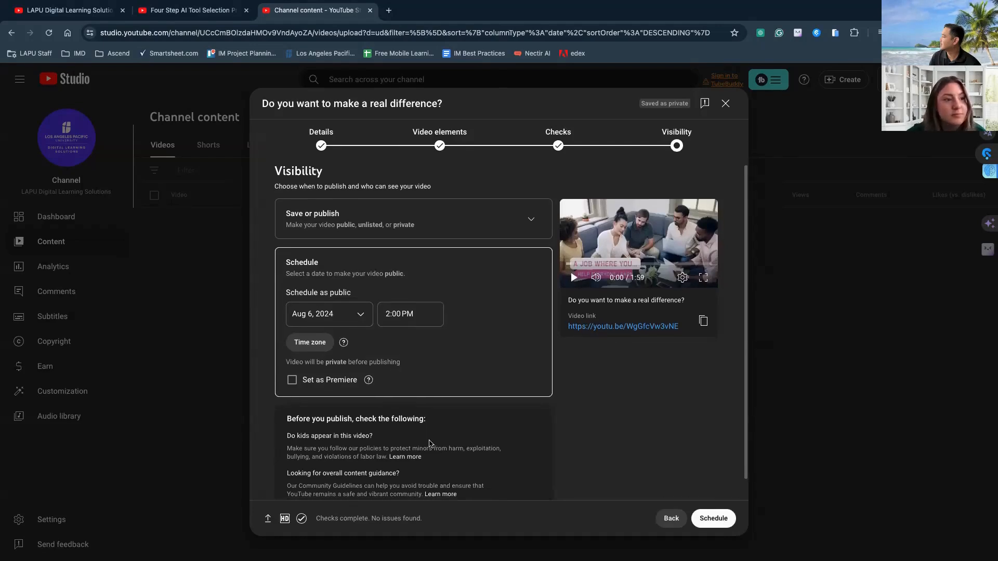
scroll(430, 443, down, 1)
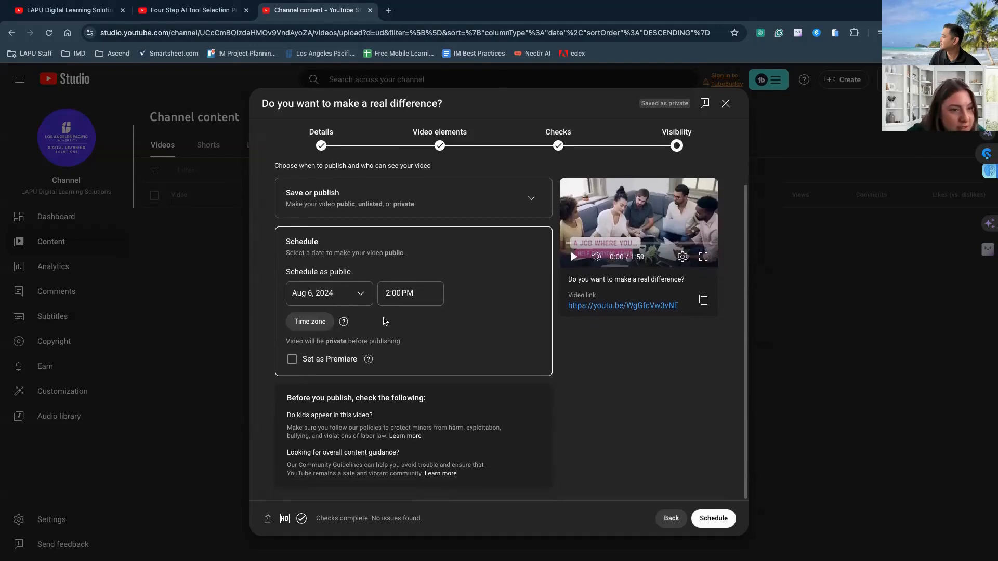
click(312, 292)
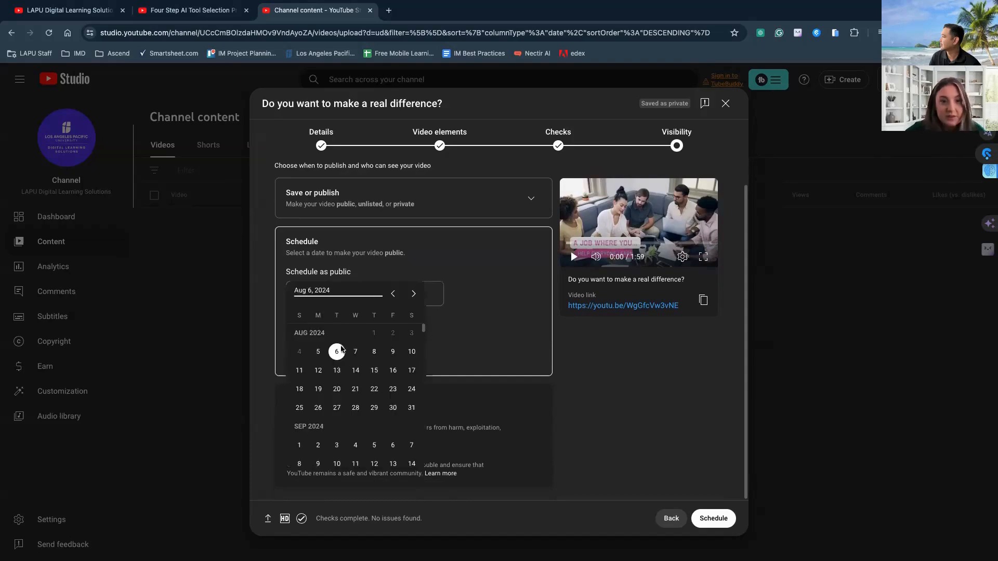
click(317, 352)
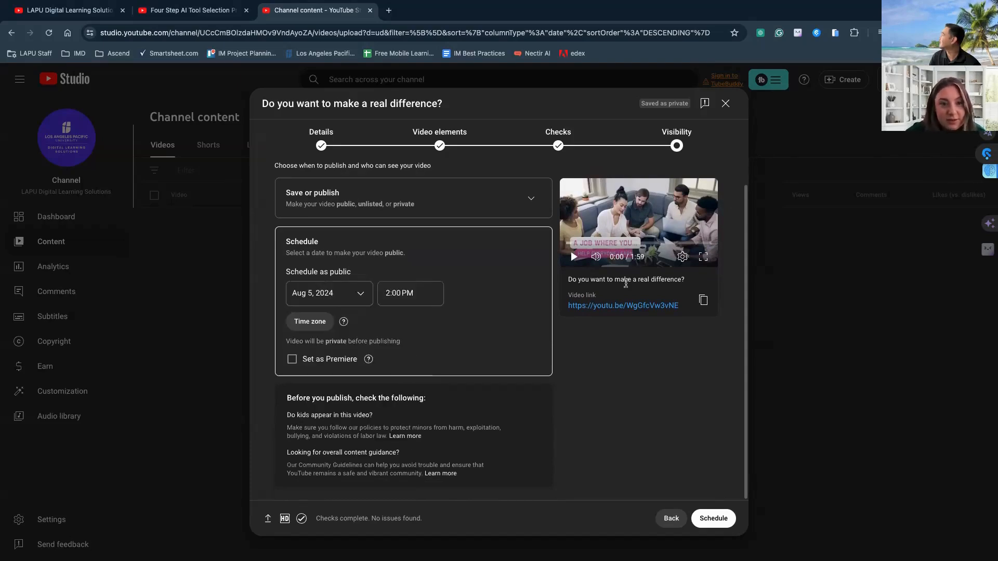
click(713, 518)
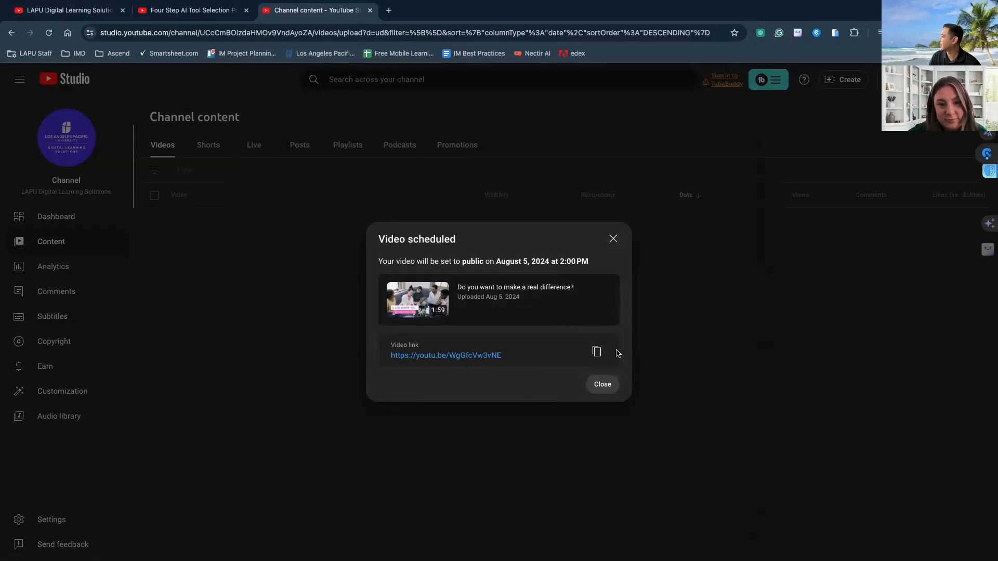
click(603, 385)
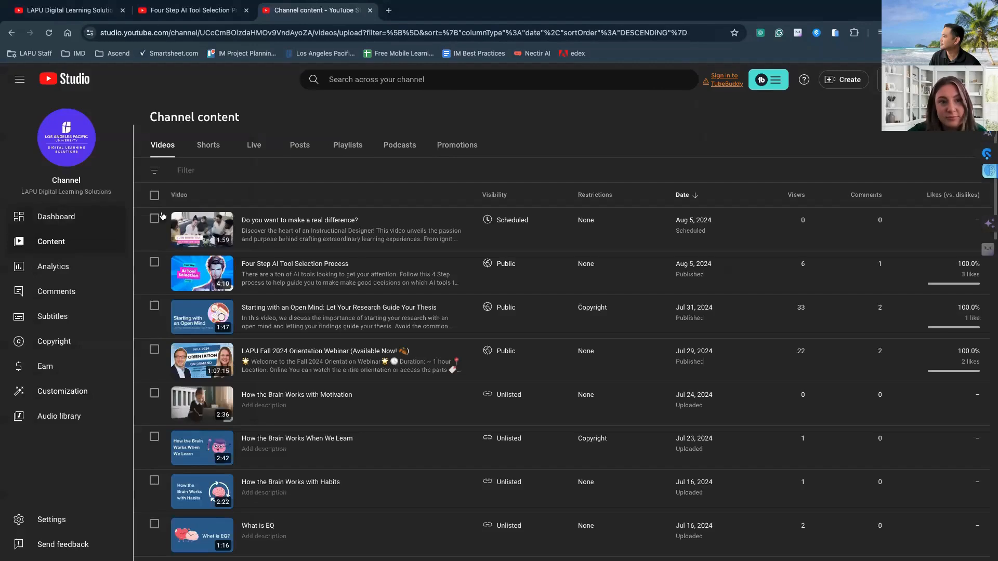
- Open the details of "Do you want to make a real difference?", play it on its watch page and skip near the end to check the end screen
click(309, 221)
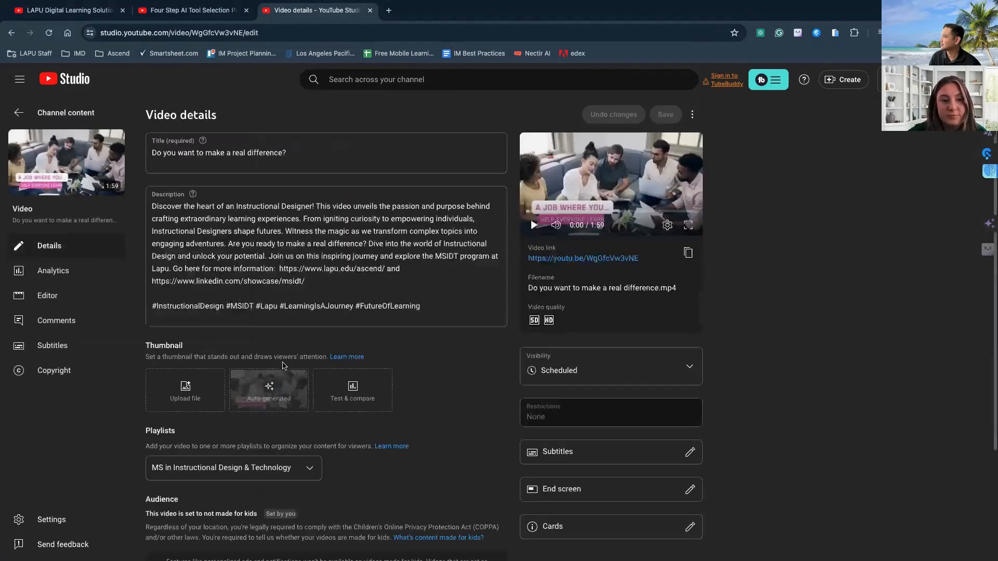
click(68, 160)
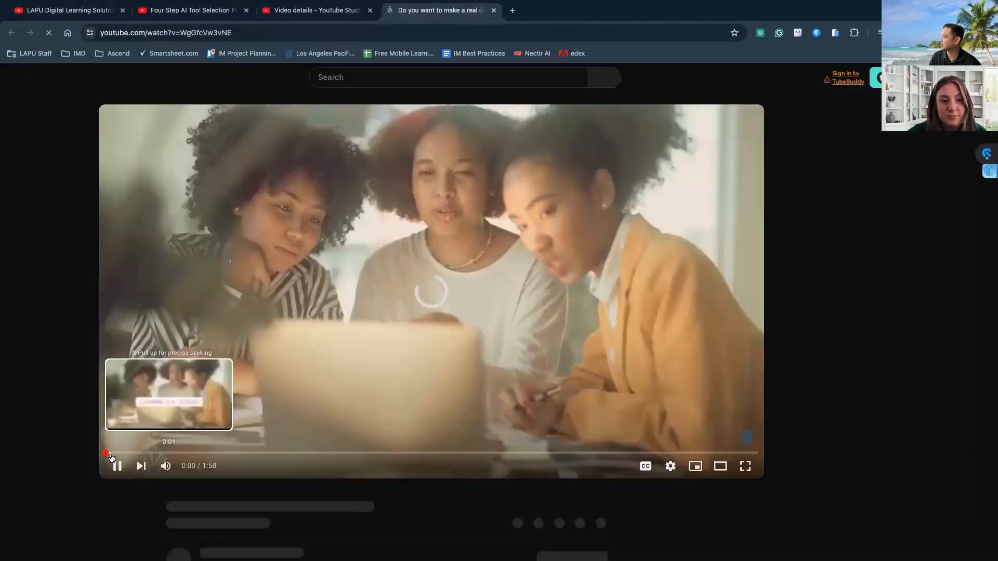
drag(109, 456, 651, 453)
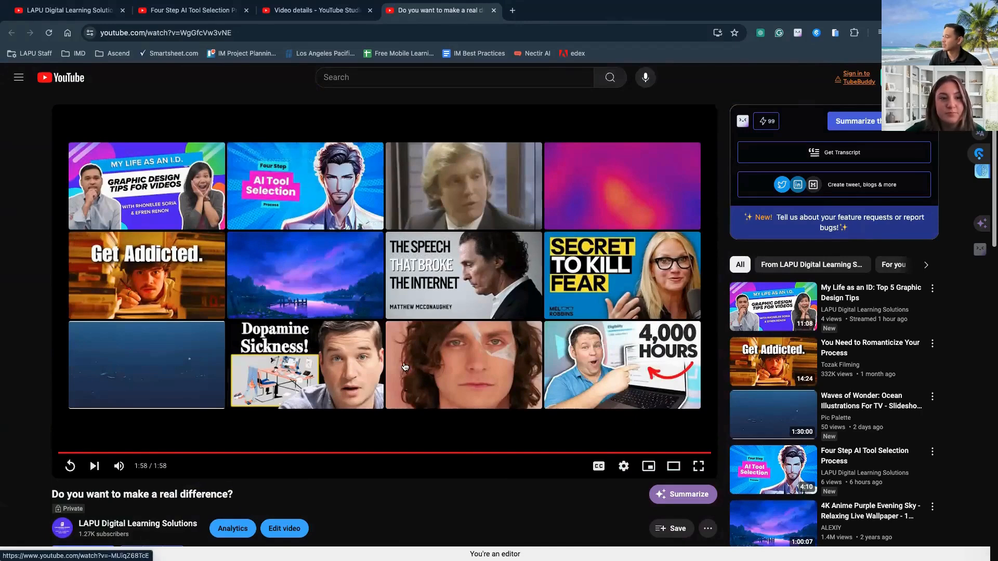
click(682, 453)
drag(676, 452, 663, 452)
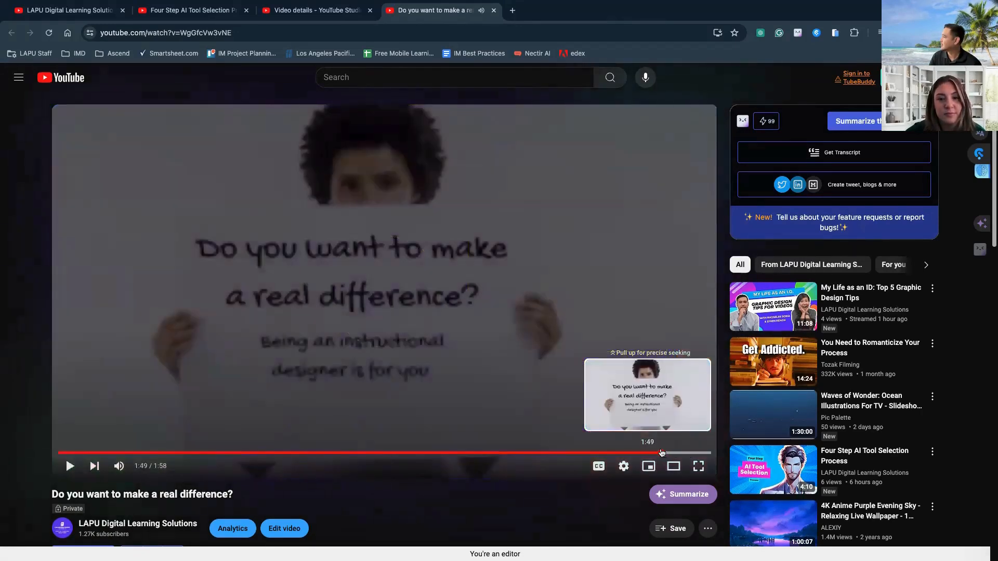
- Return to the channel content in YouTube Studio, reopen the scheduled video's details and open its end screen
click(364, 11)
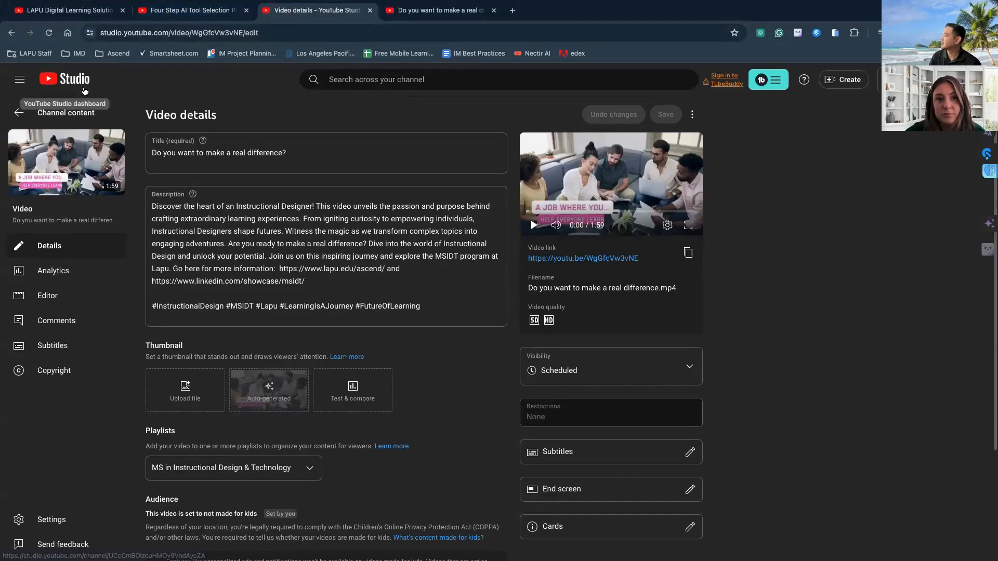
click(78, 84)
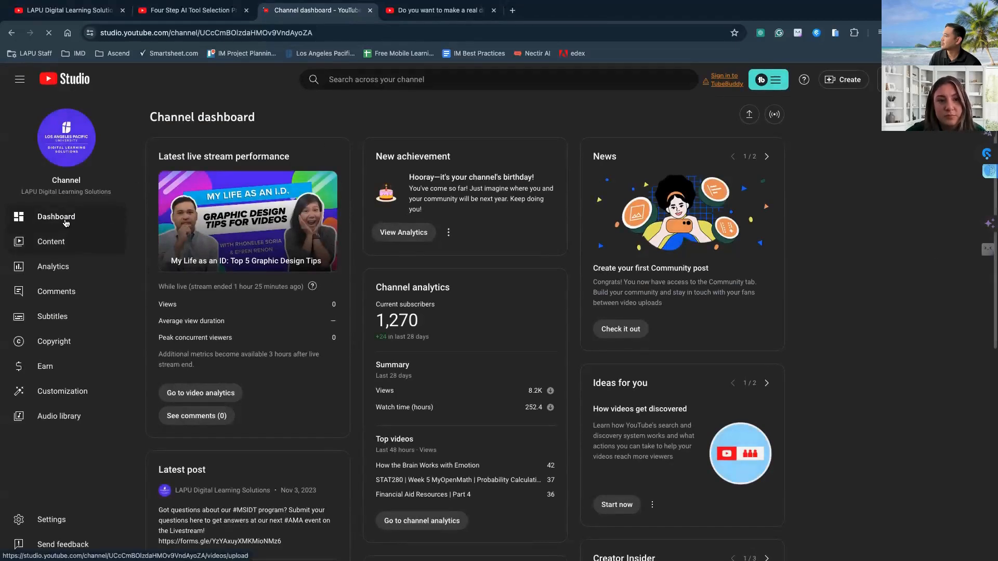
click(74, 243)
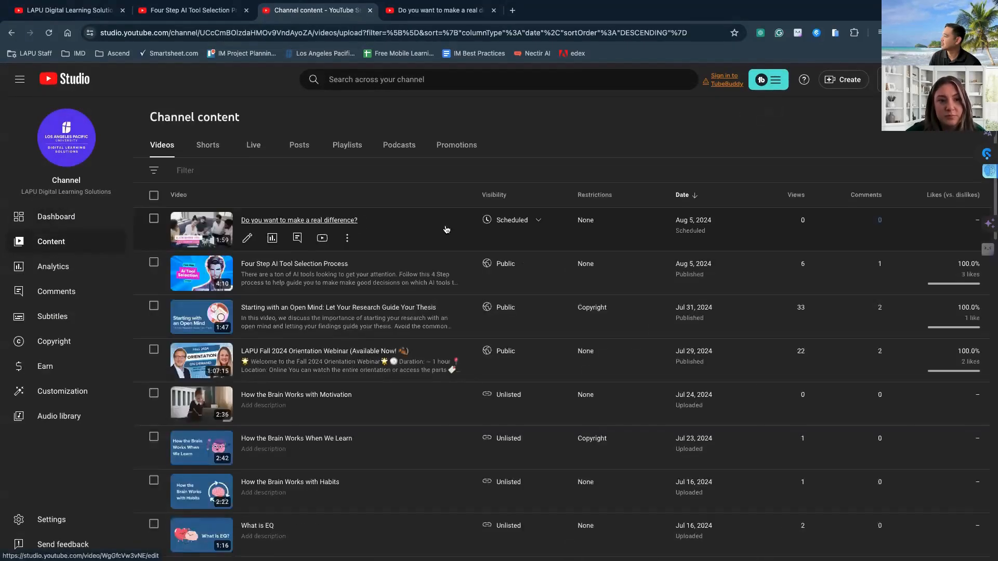
click(247, 237)
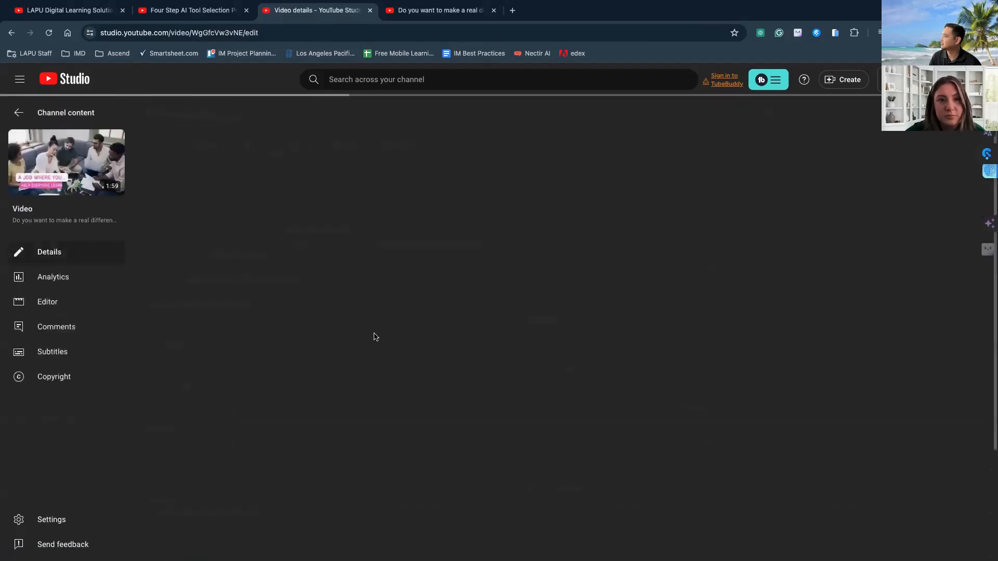
scroll(376, 337, down, 1)
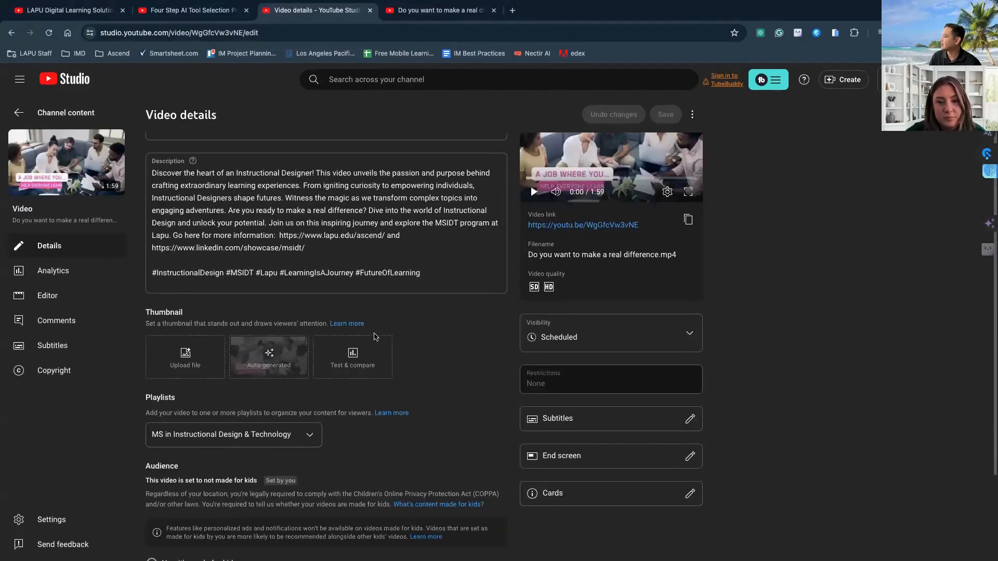
scroll(376, 337, down, 2)
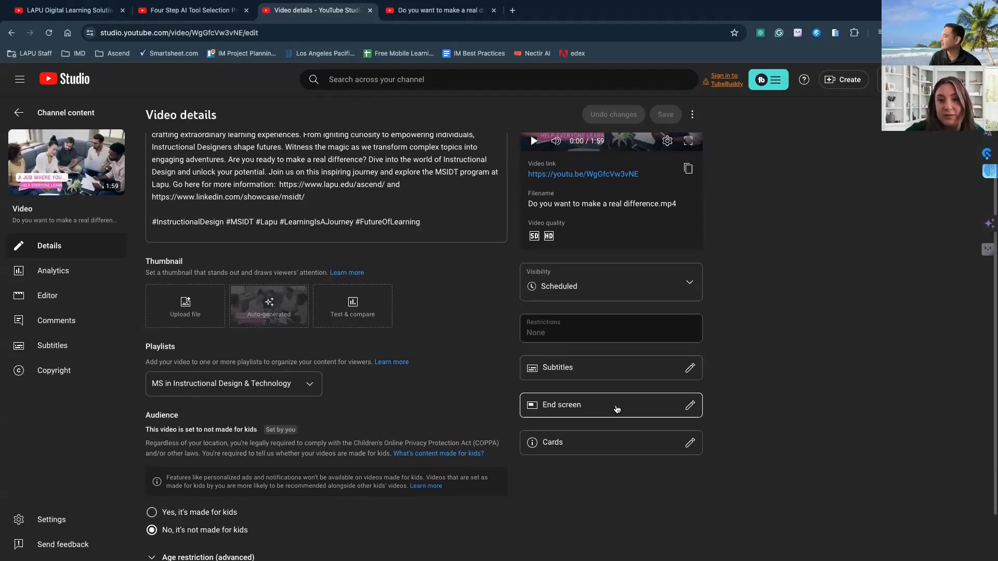
click(616, 409)
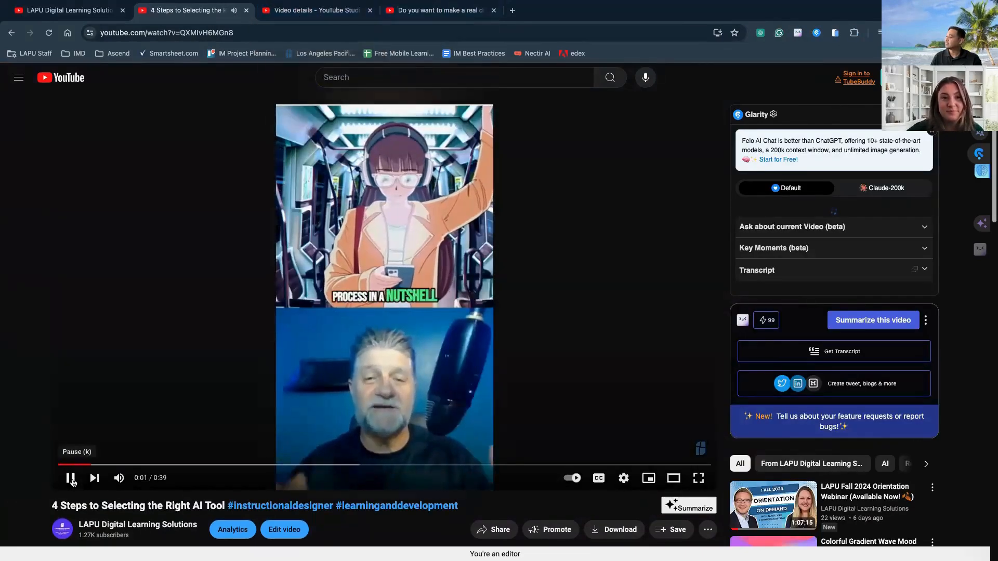
- Pause the playing video "4 Steps to Selecting the Right AI Tool"
click(76, 474)
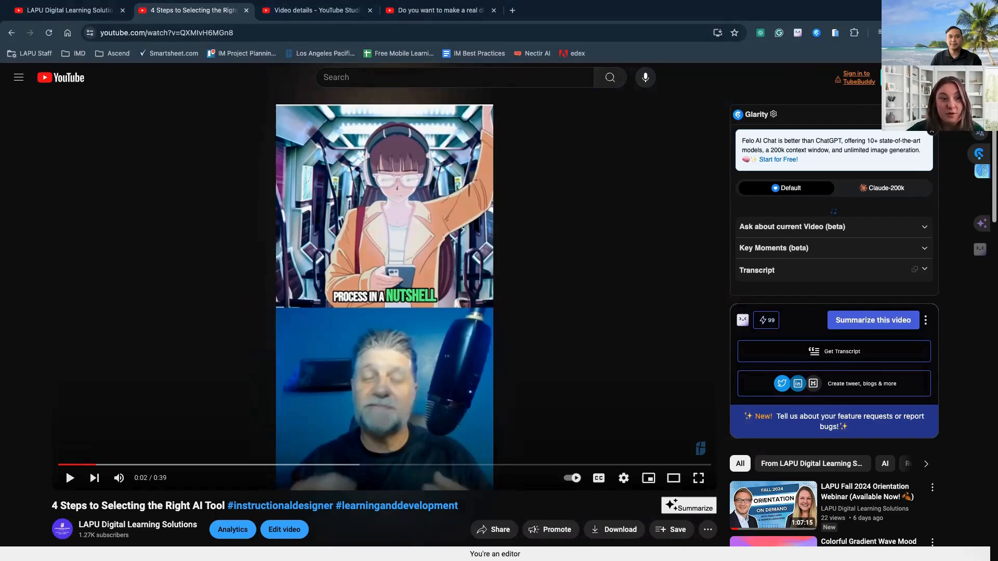
mouse_move(686, 5)
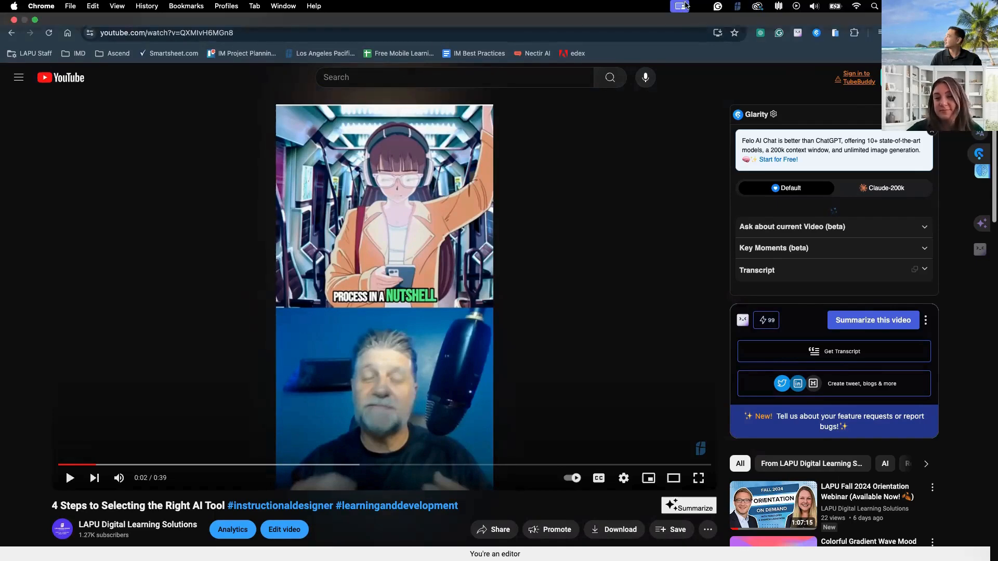